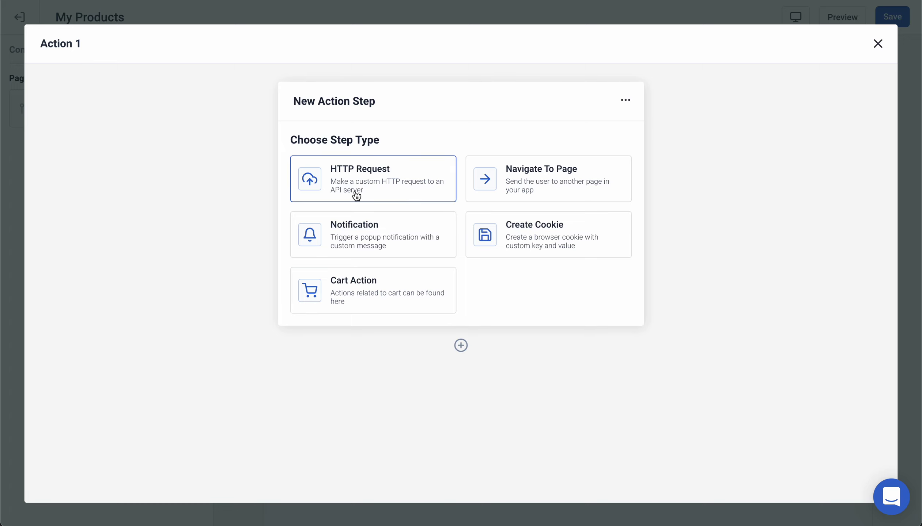
Add an HTTP Request step to the action with endpoint /demo/products/read/ and the Frontly API configuration
left_click(381, 183)
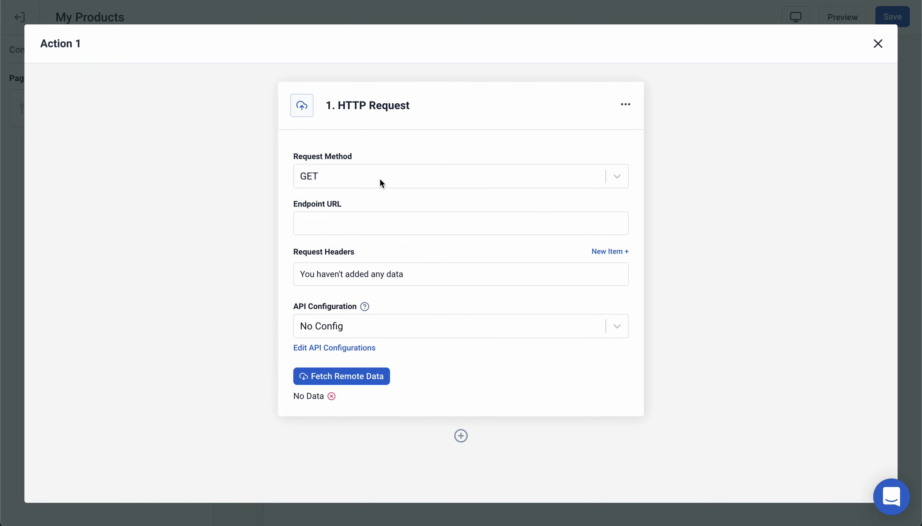
left_click(348, 223)
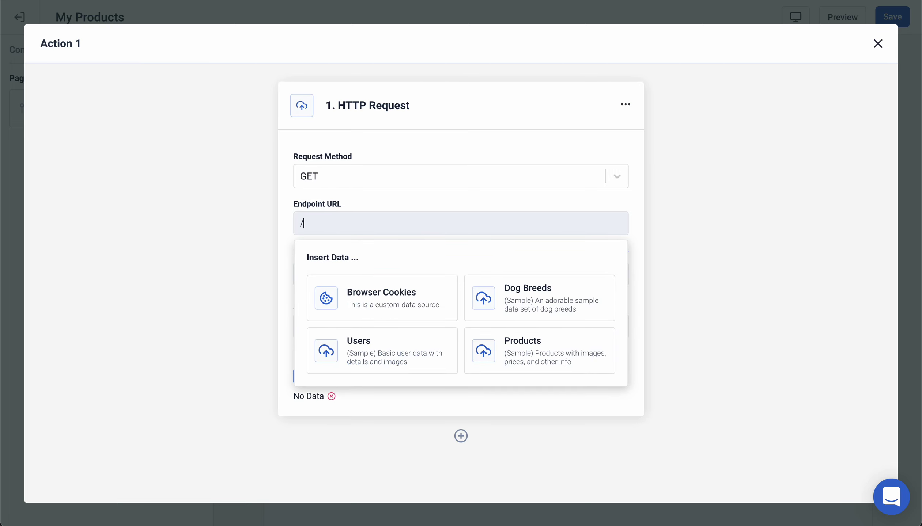
type("/demo/products/read/")
left_click(393, 203)
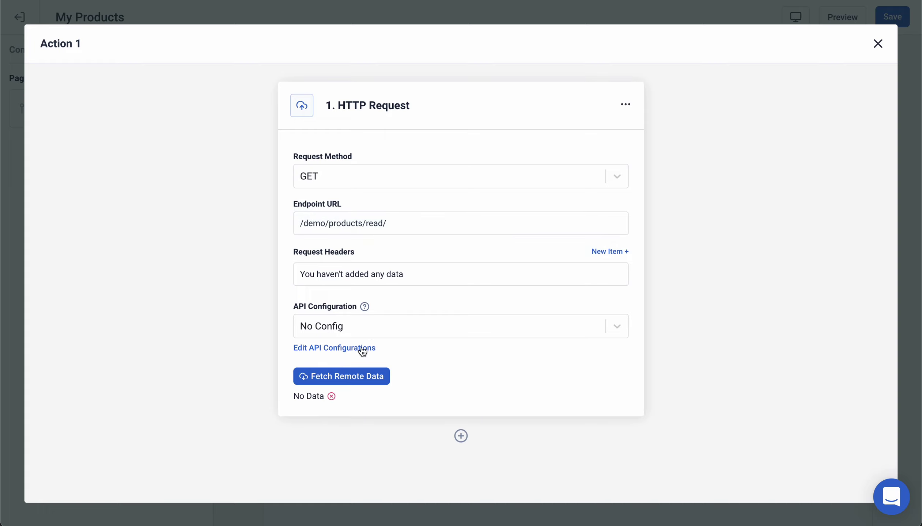
left_click(386, 330)
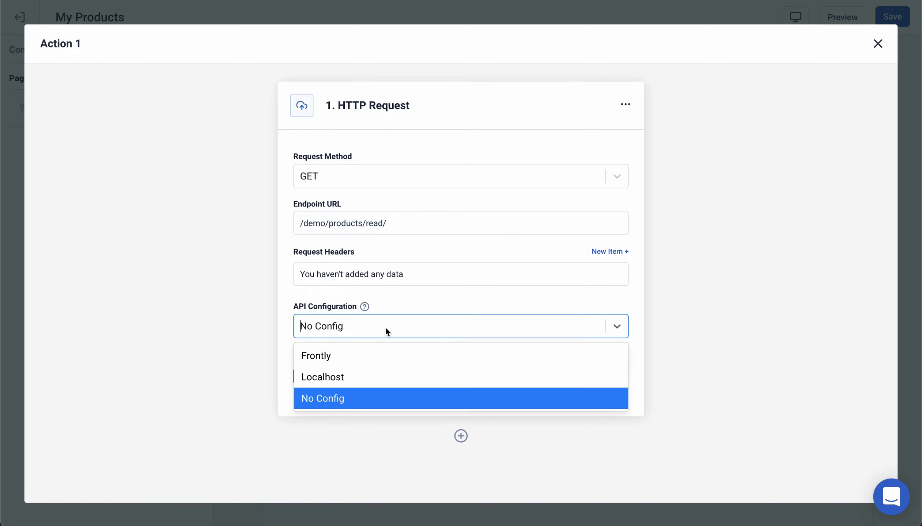
left_click(361, 357)
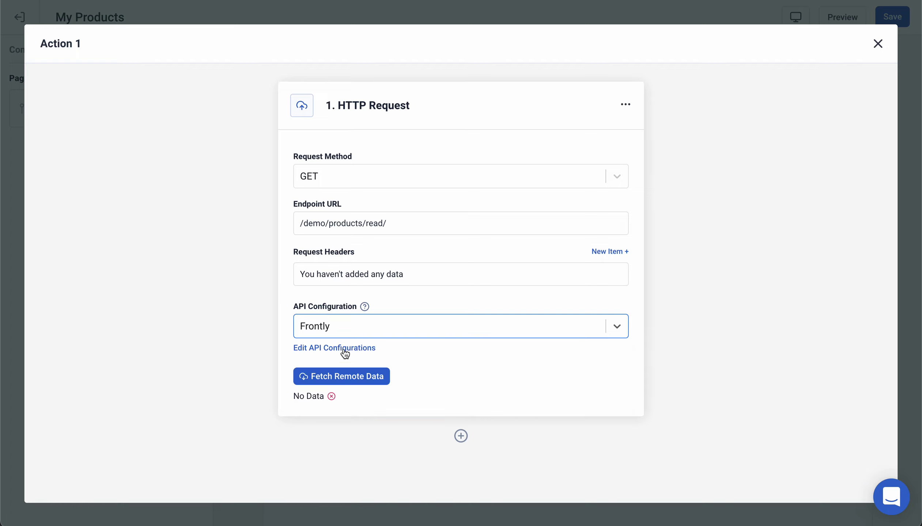
Fetch the request's remote data and preview the returned JSON
left_click(354, 376)
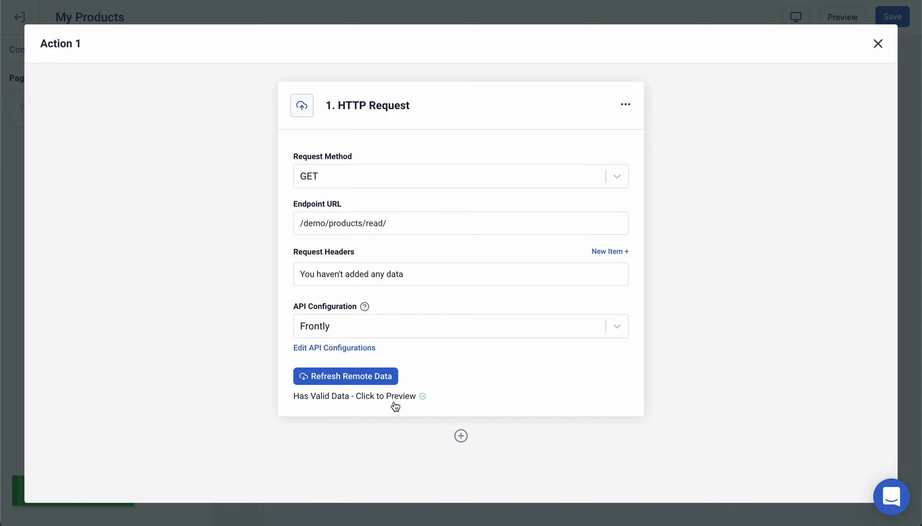
left_click(393, 399)
scroll(393, 397, "down", 10)
scroll(449, 394, "up", 10)
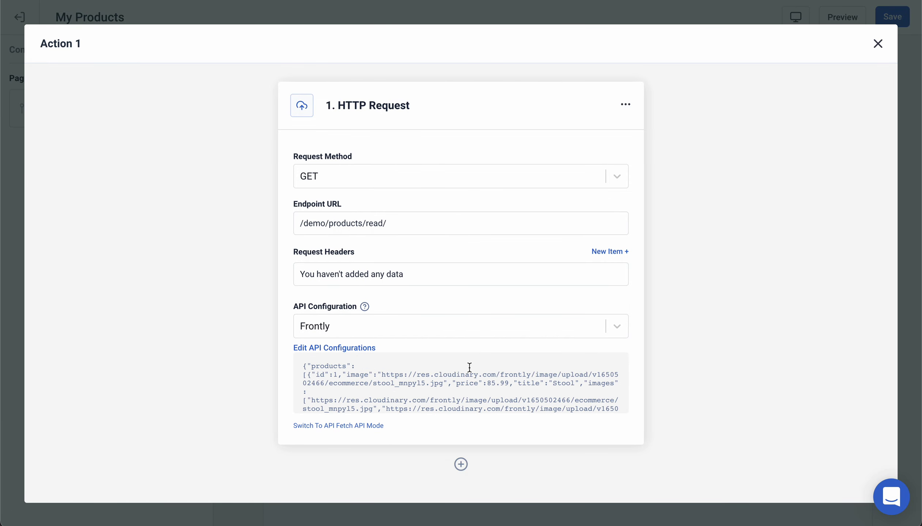
Rename the page load action as Products and close its editor
triple_click(93, 41)
type("Products")
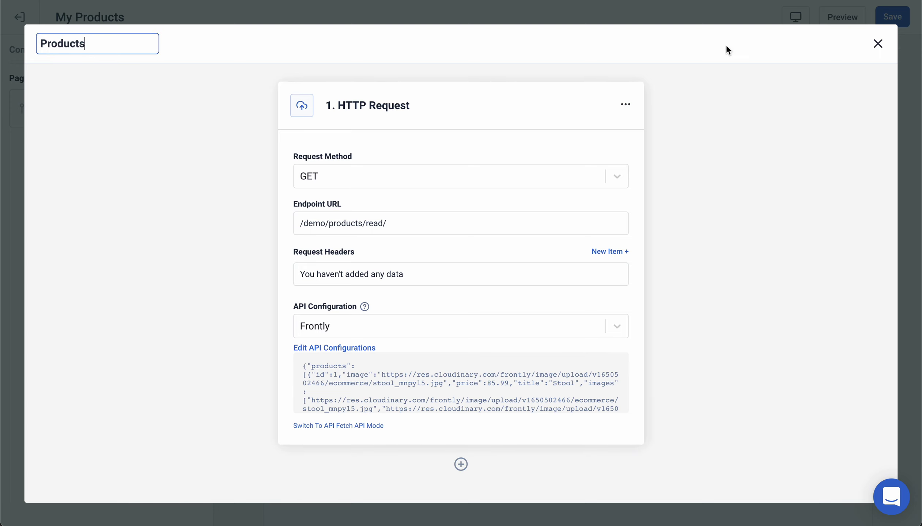
left_click(878, 44)
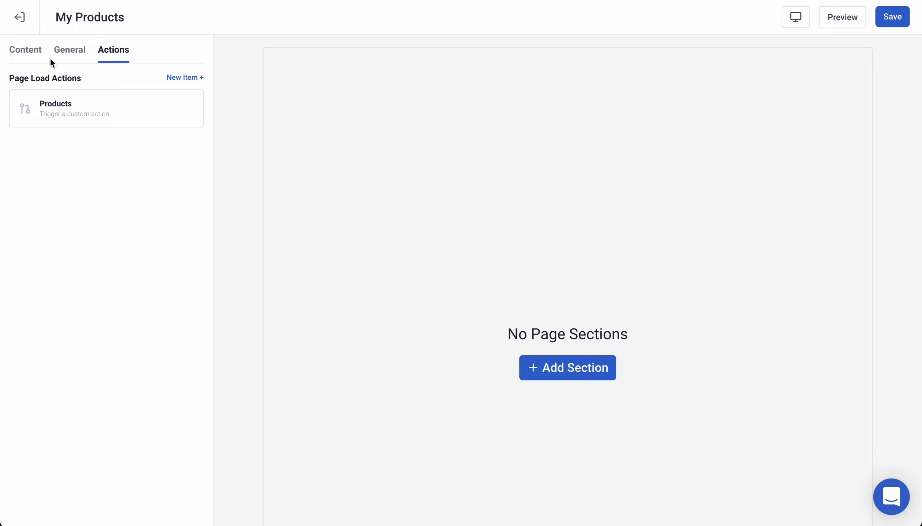
Add a Header section to the page content with the label My Products
left_click(25, 55)
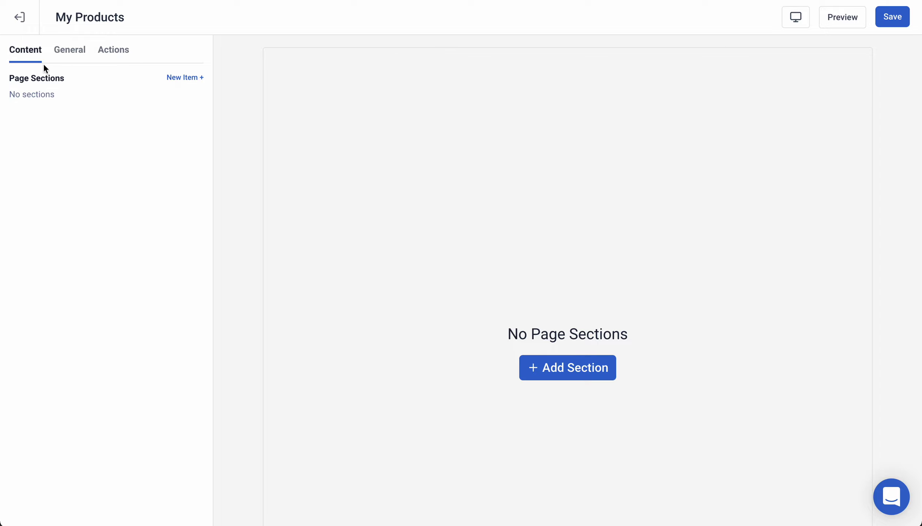
left_click(181, 79)
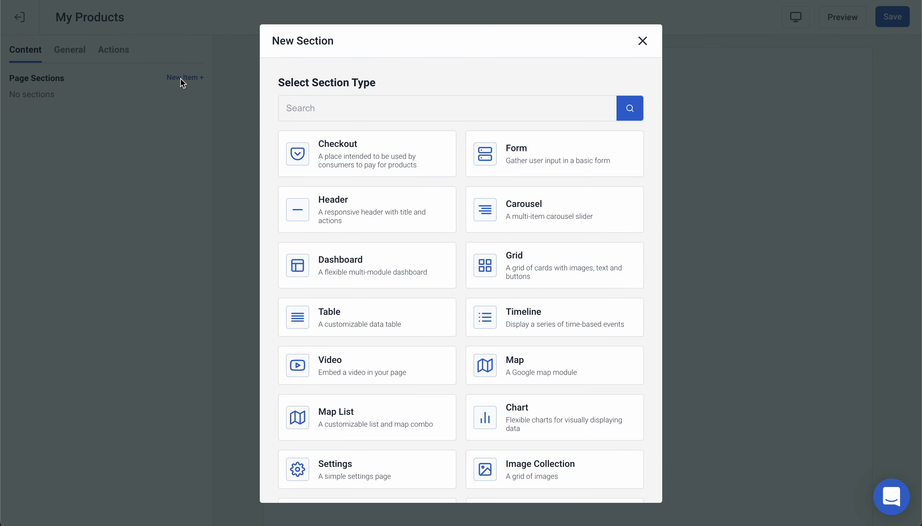
left_click(357, 206)
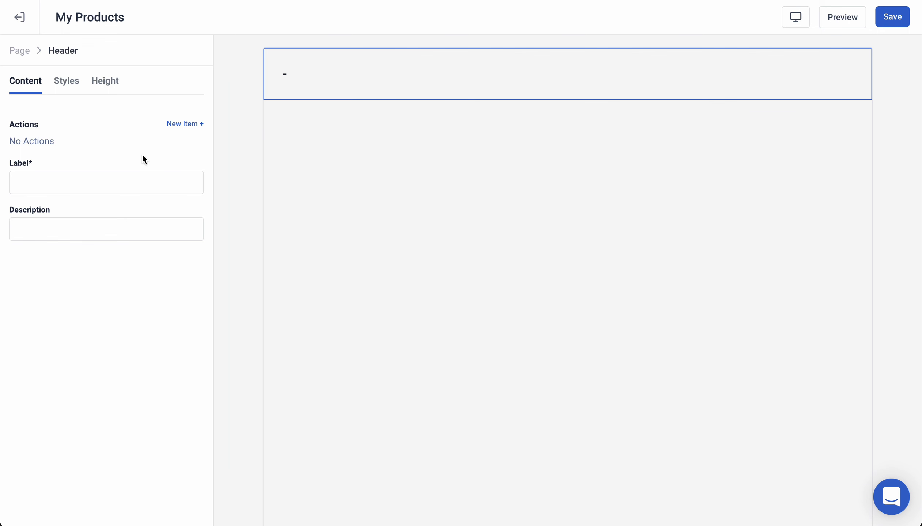
left_click(70, 181)
type("My Produ")
key("BackSpace")
type("ducts")
left_click(57, 302)
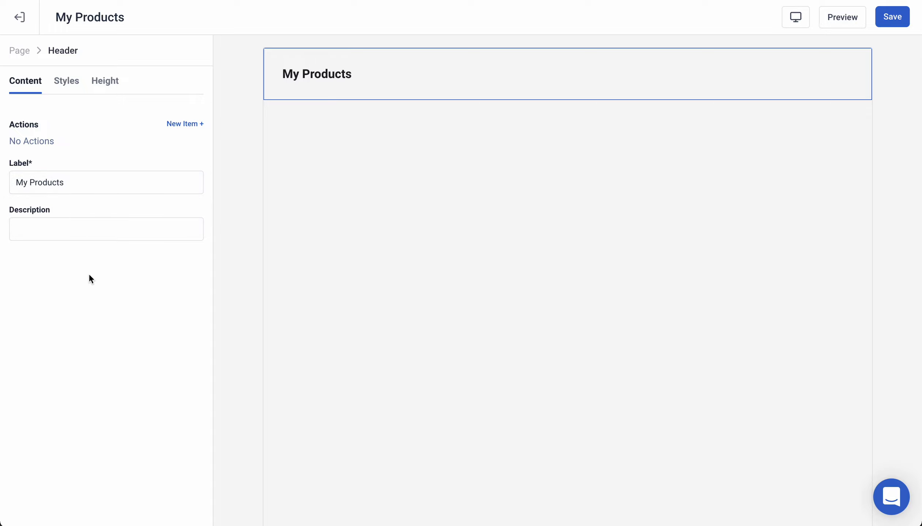
Add a Grid section sourced from the products array of the existing HTTP request data source Products - Step 1
left_click(24, 53)
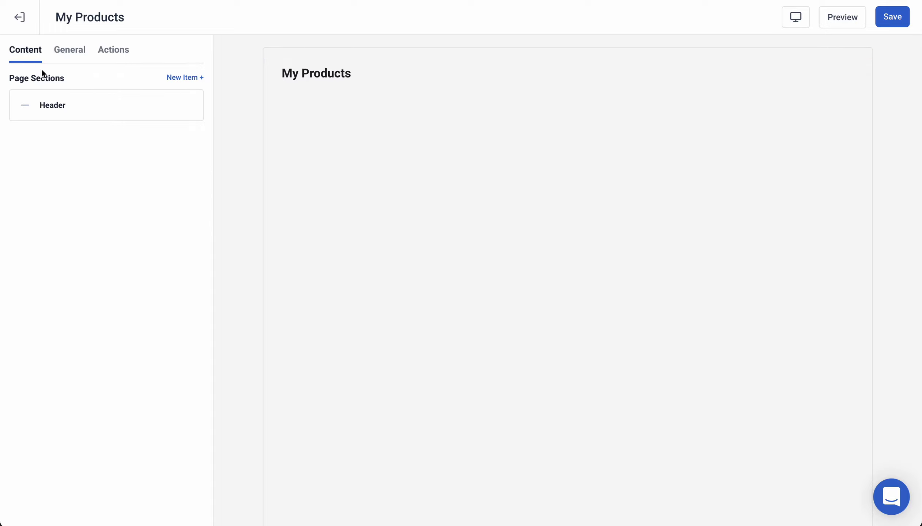
left_click(185, 78)
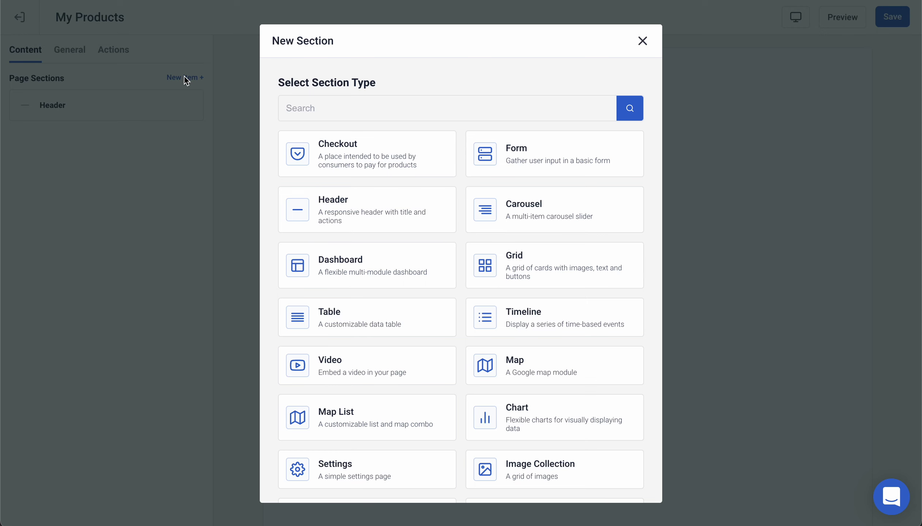
left_click(531, 276)
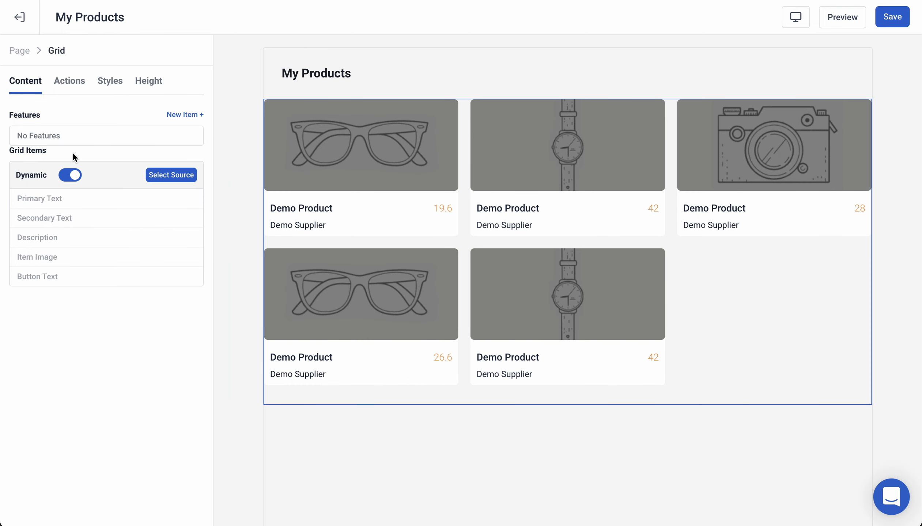
left_click(170, 176)
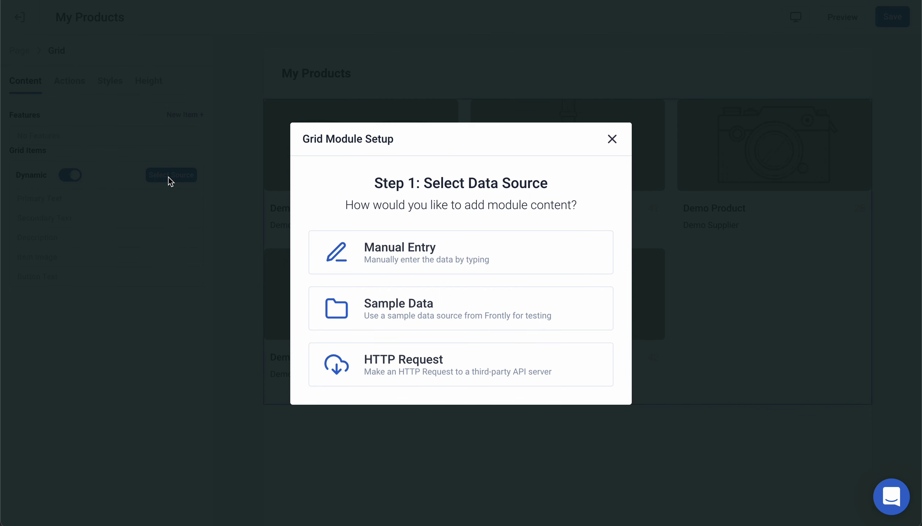
left_click(434, 373)
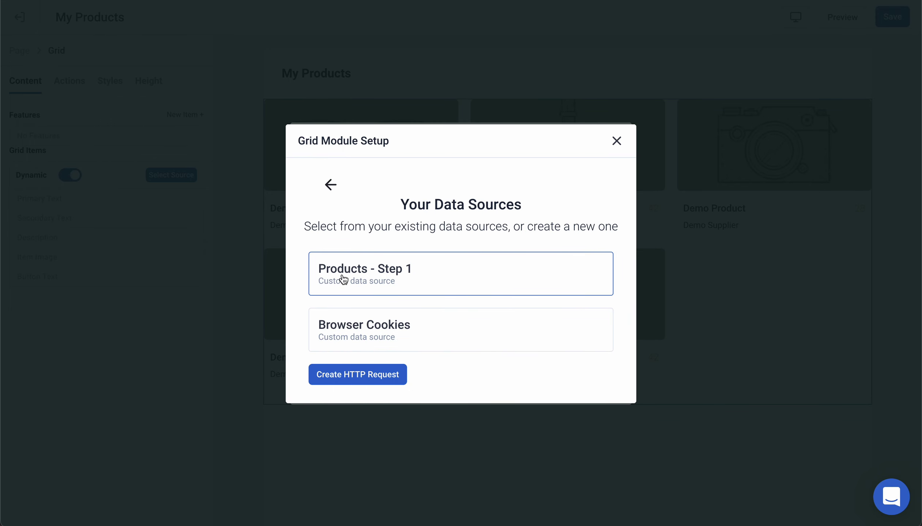
left_click(381, 279)
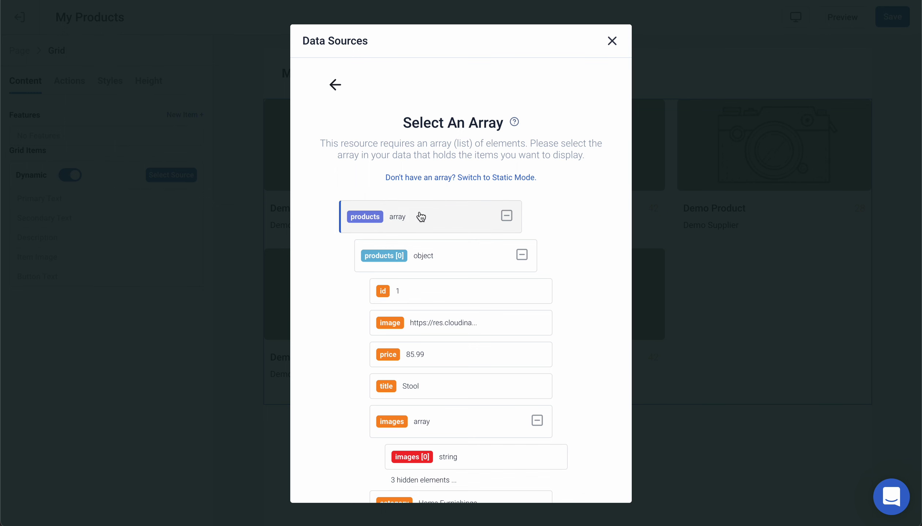
left_click(439, 222)
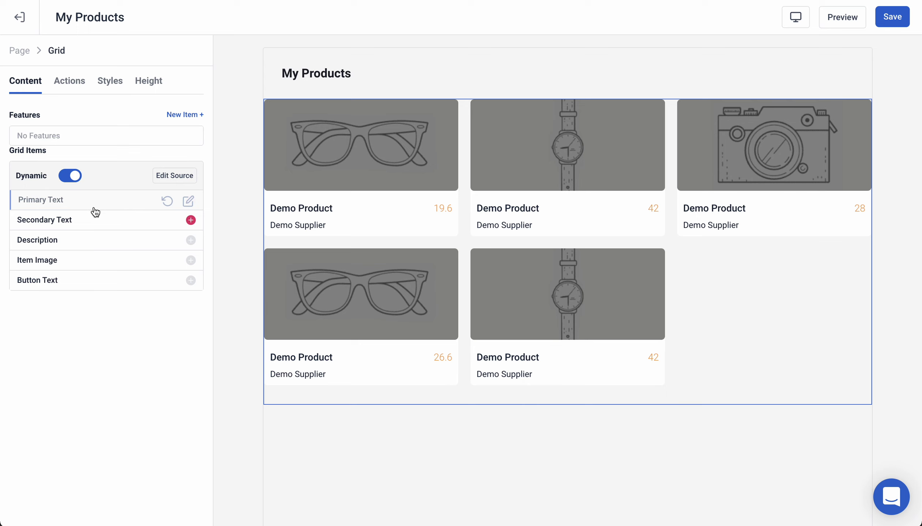
Map the grid's Primary Text to the title field and its Secondary Text to the price field
left_click(125, 205)
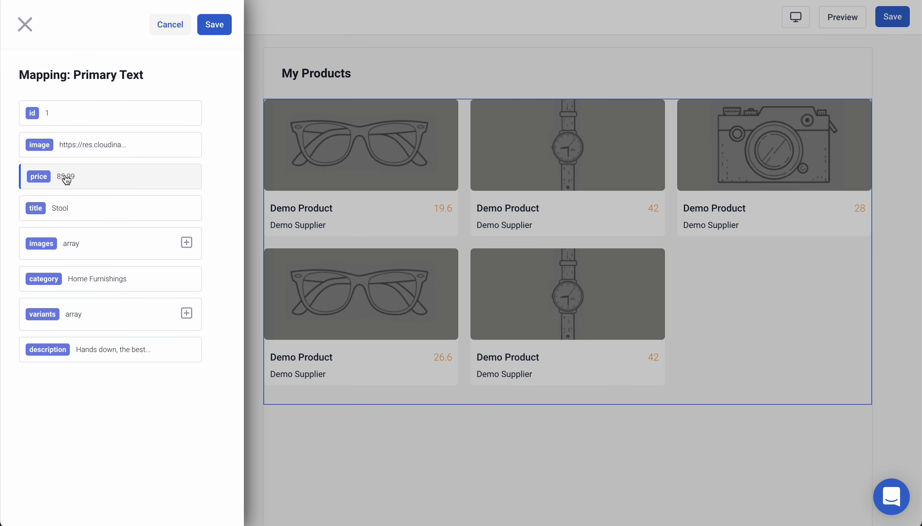
left_click(116, 210)
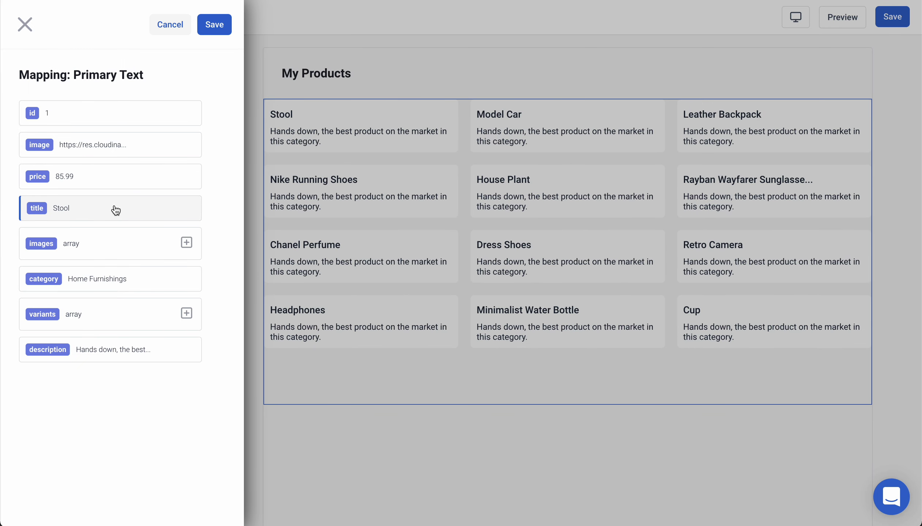
left_click(215, 24)
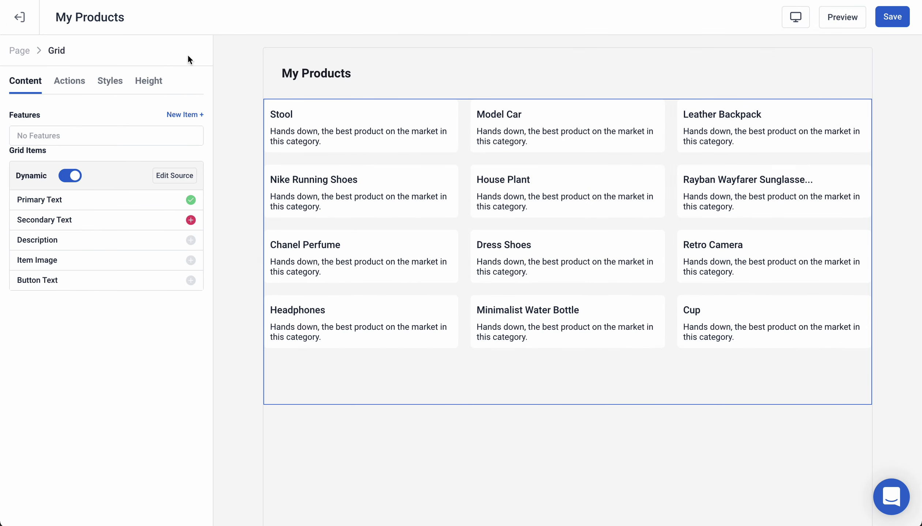
left_click(123, 222)
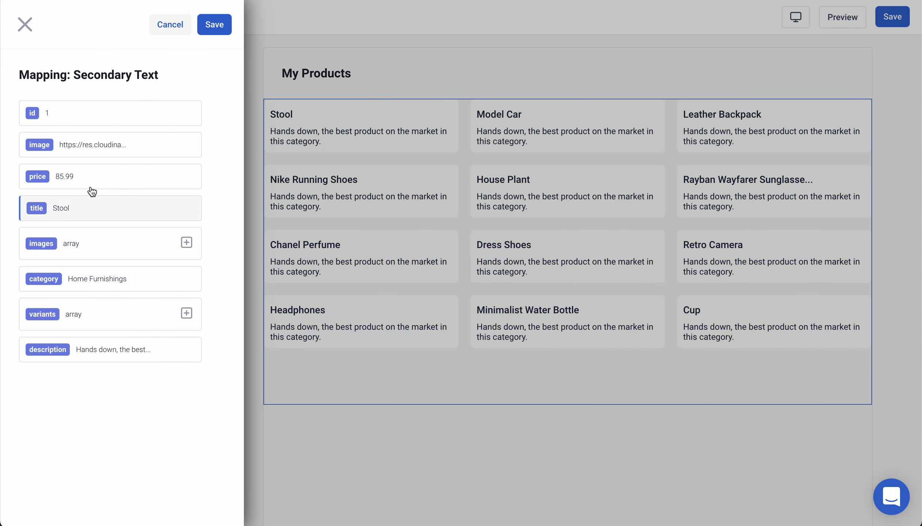
left_click(105, 180)
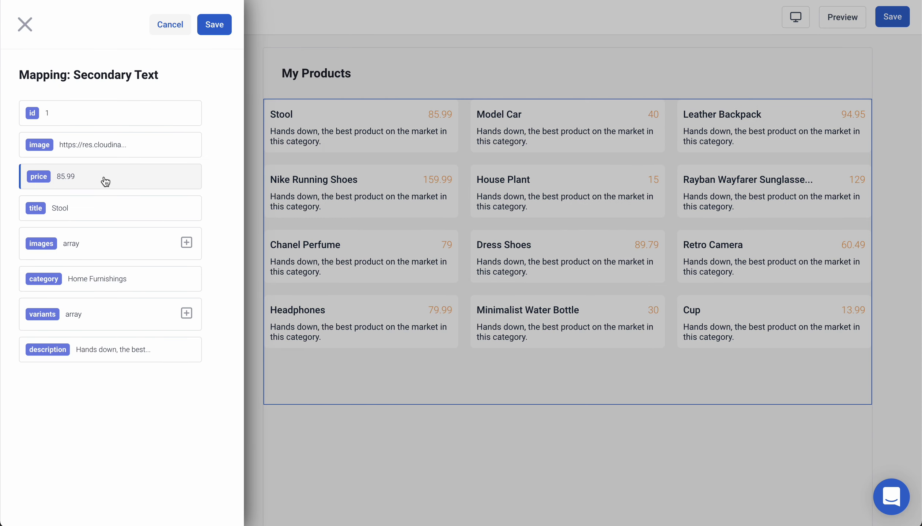
left_click(207, 32)
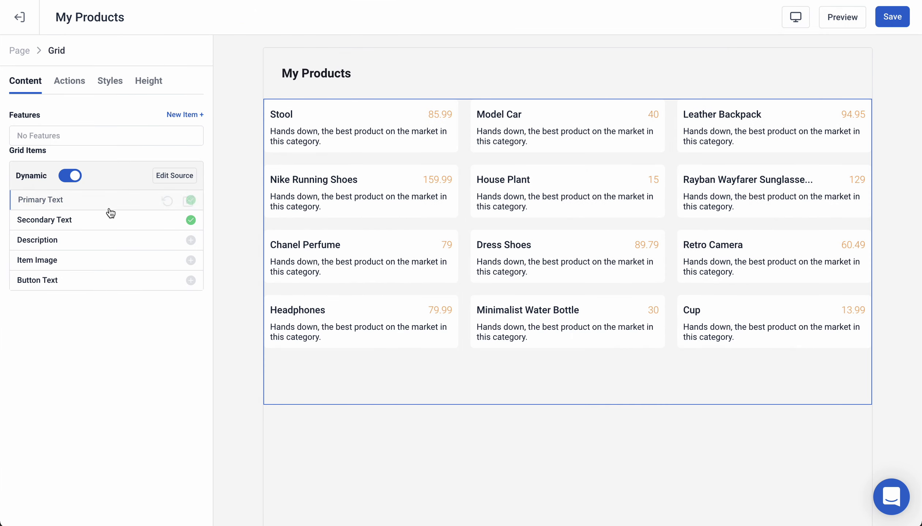
Map the grid's Description to the description field and its Item Image to the image field
left_click(103, 238)
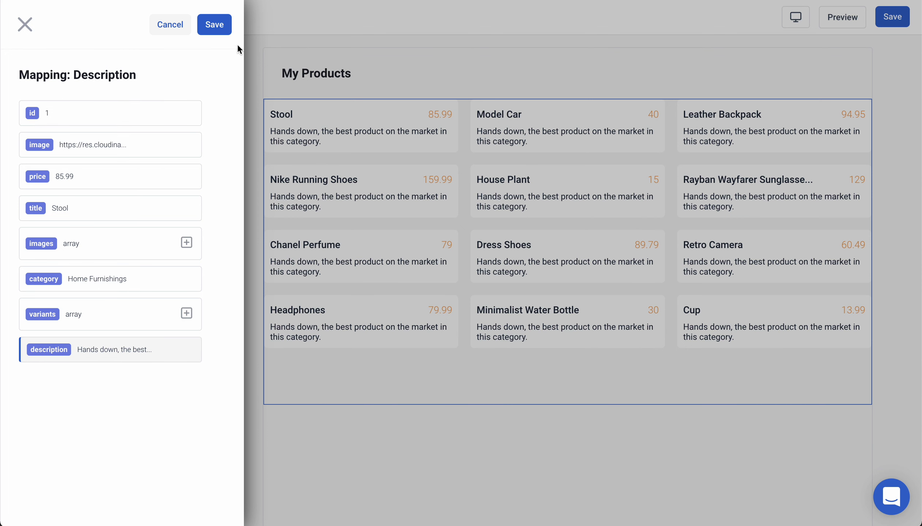
left_click(207, 29)
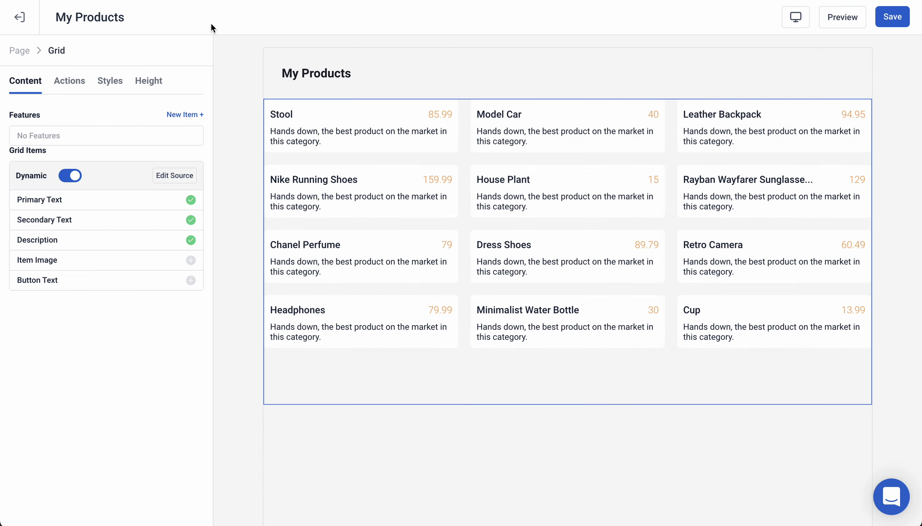
left_click(112, 260)
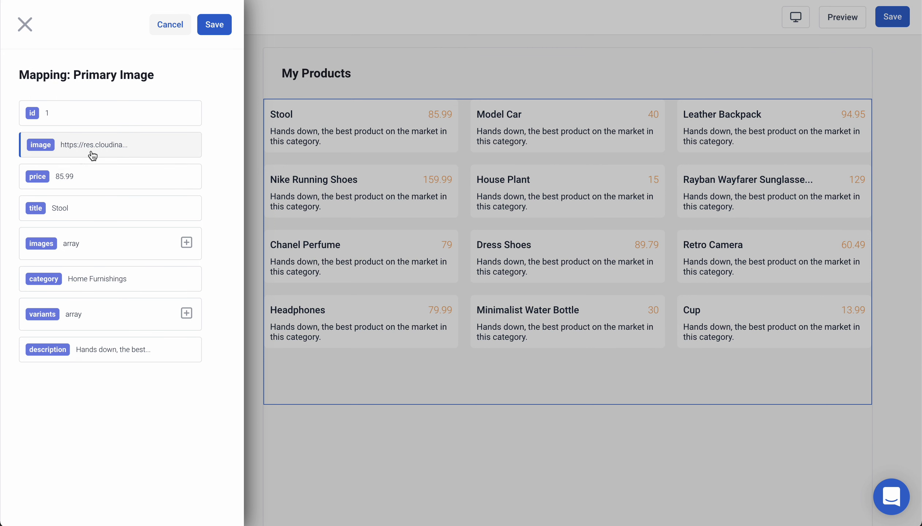
left_click(114, 154)
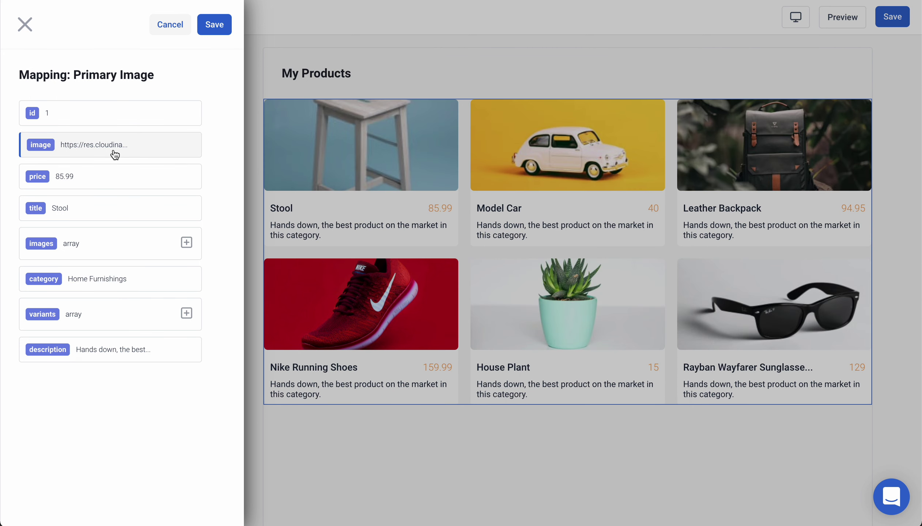
left_click(215, 26)
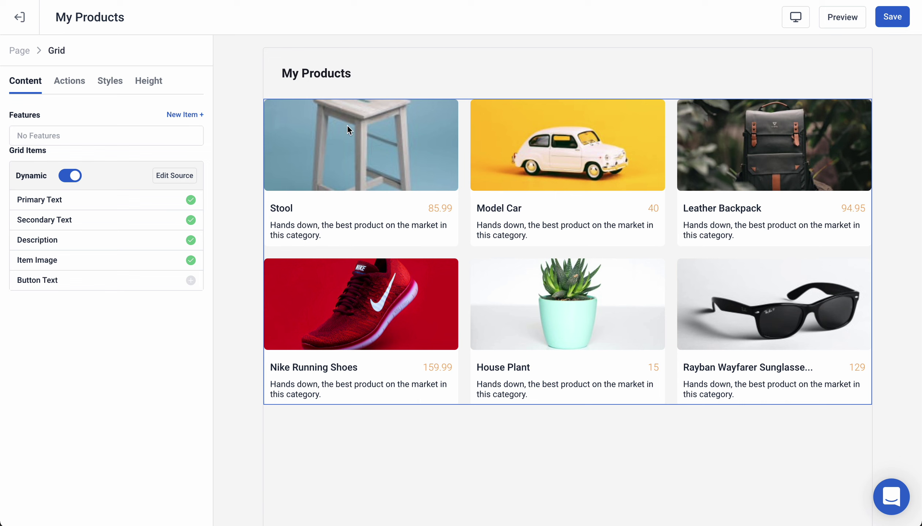
Enable Auto Height for the grid section
left_click(142, 80)
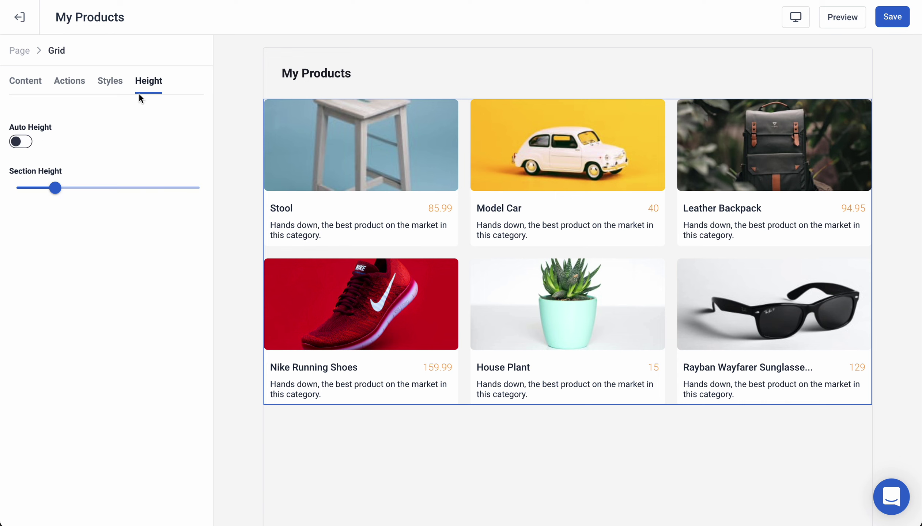
left_click(23, 145)
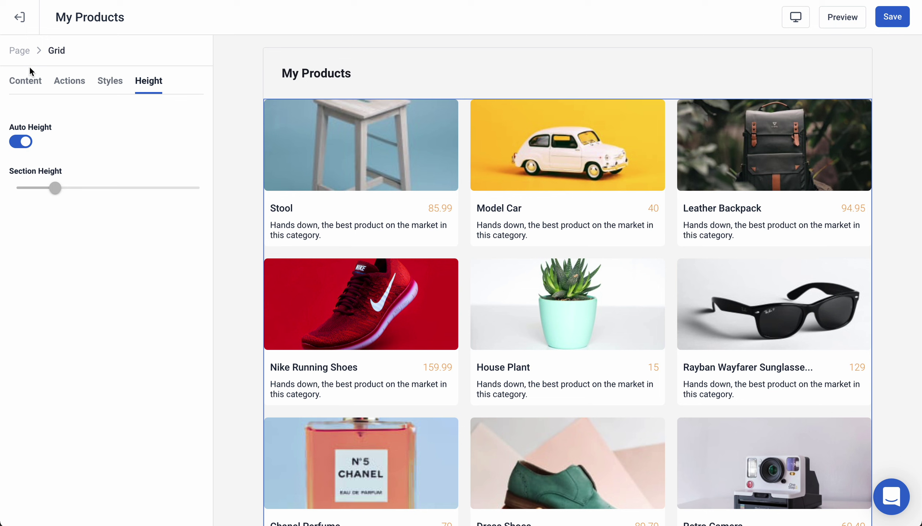
Style the grid's Secondary Text with an 18 px font size and a dark red font color
left_click(30, 83)
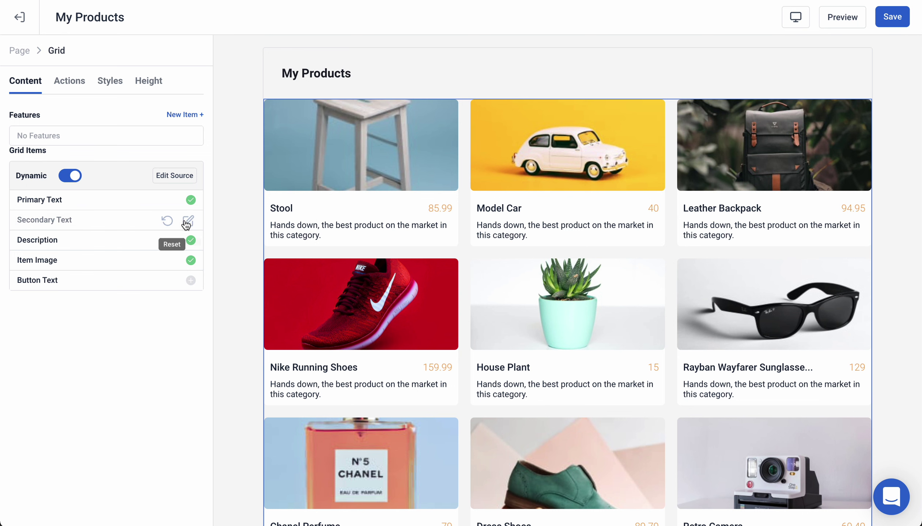
left_click(189, 223)
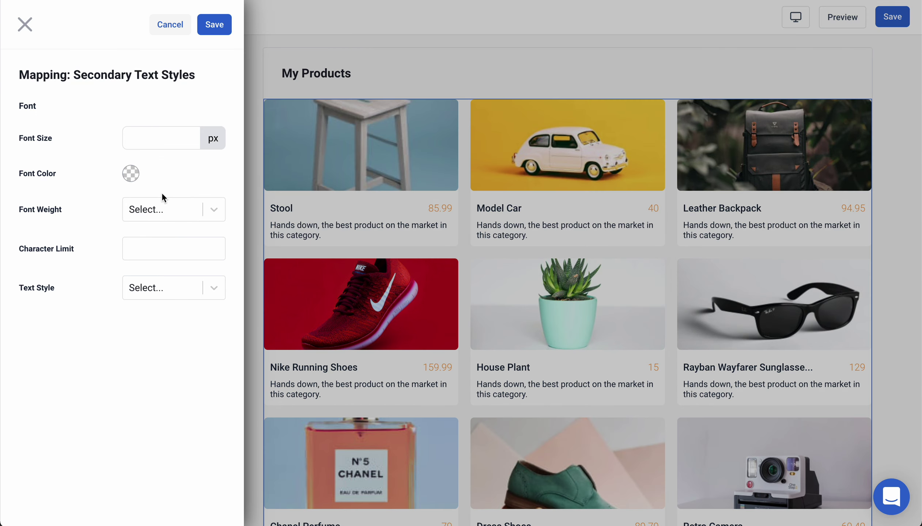
left_click(182, 133)
type("20")
key("ctrl+a")
type("18")
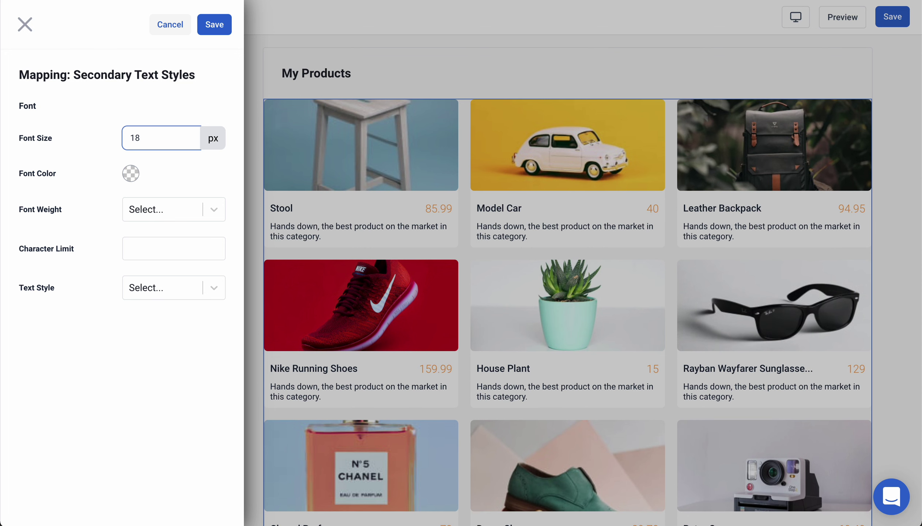
left_click(132, 176)
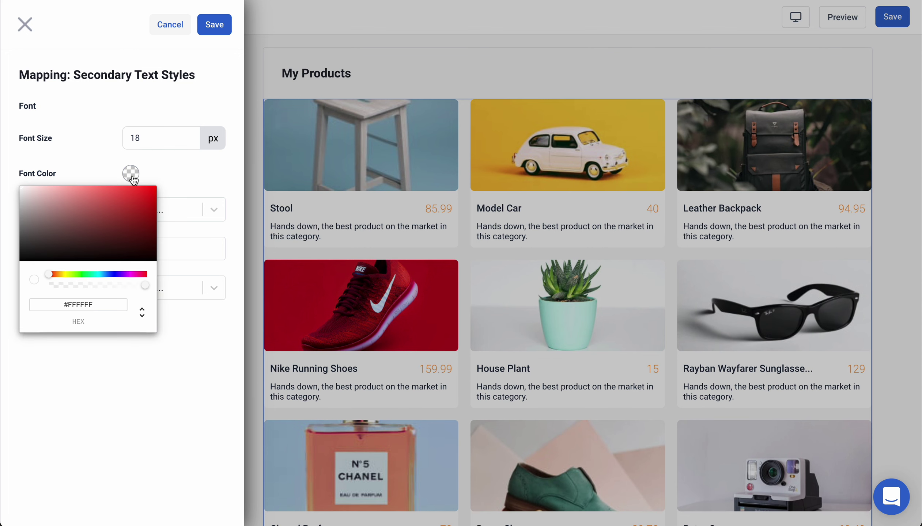
left_click_drag(142, 202, 143, 210)
left_click(195, 176)
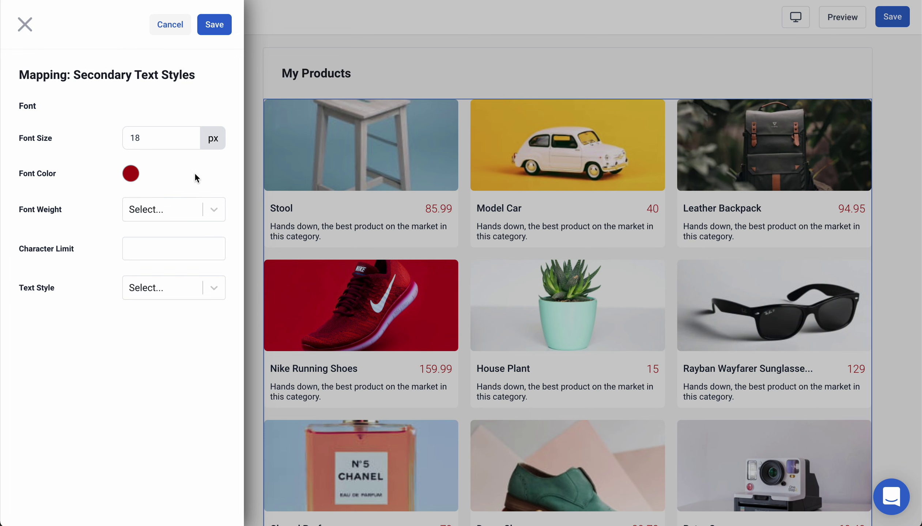
Set the Secondary Text's font weight to Bold and its text style to Price, and save the styles
left_click(153, 208)
left_click(165, 345)
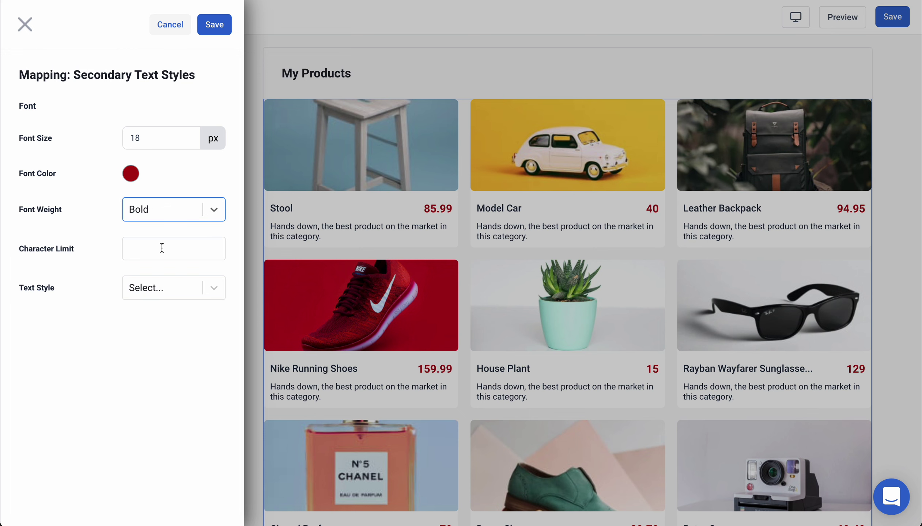
left_click(144, 287)
left_click(154, 338)
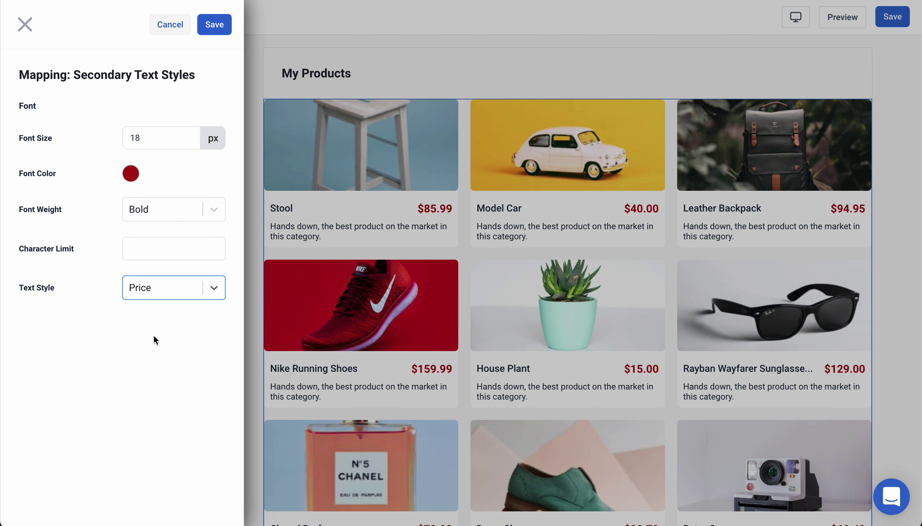
left_click(220, 28)
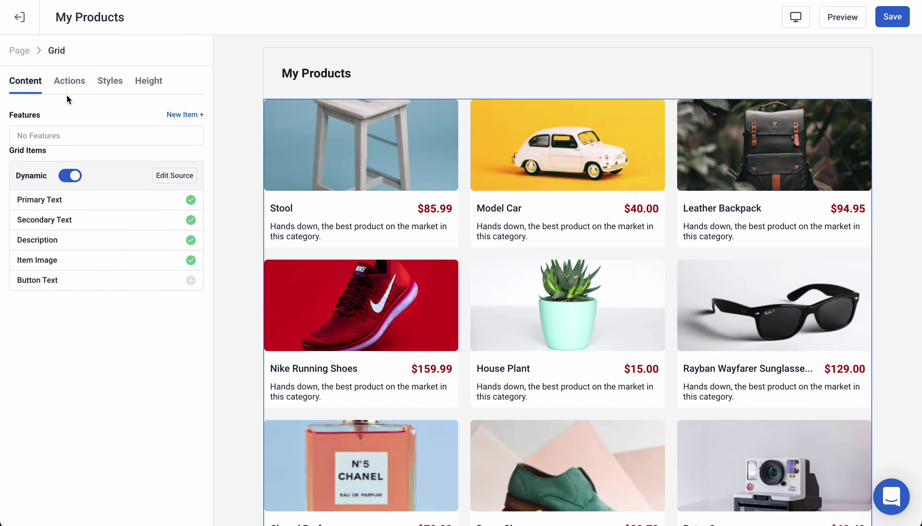
Set the grid's section padding to 30 on all sides and override the top padding with 0
left_click(110, 84)
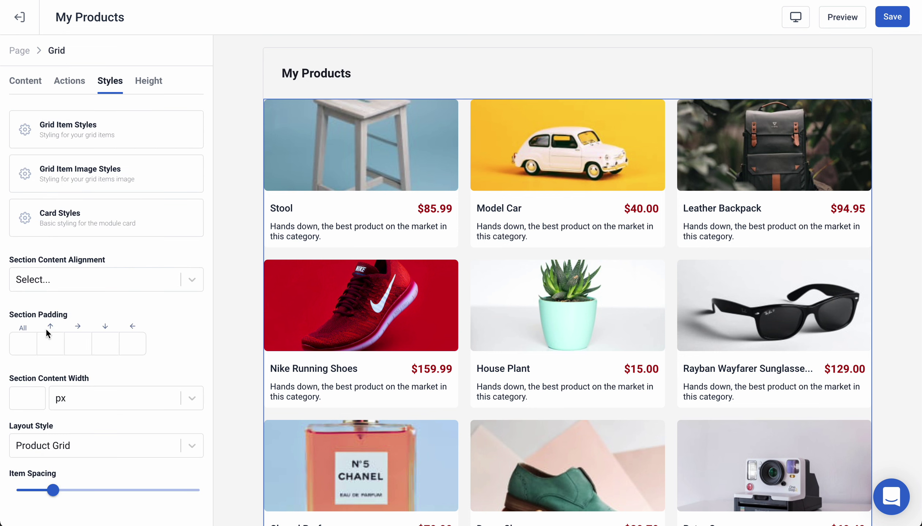
left_click(23, 343)
type("30")
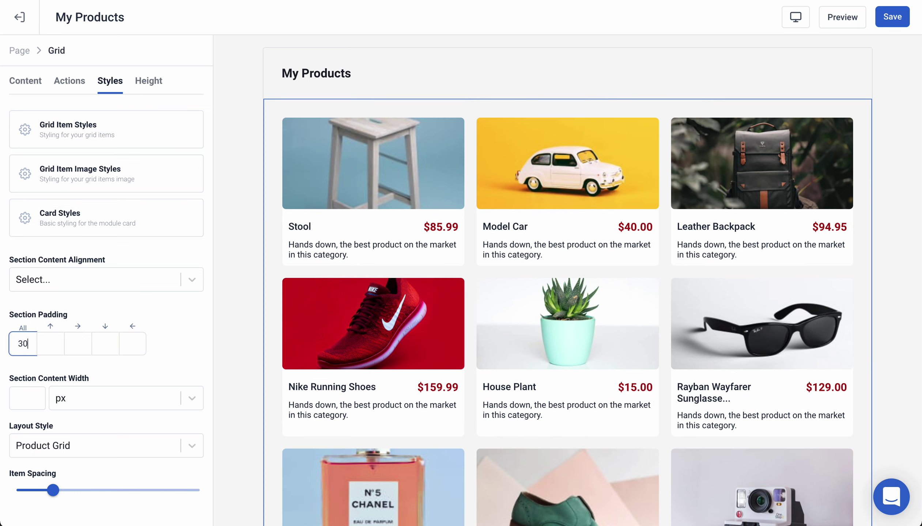
left_click(51, 346)
type("0")
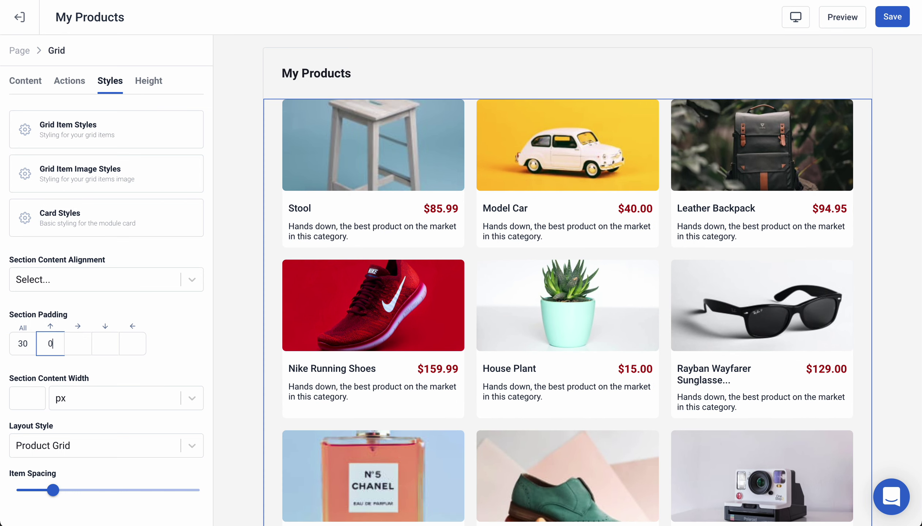
left_click(24, 80)
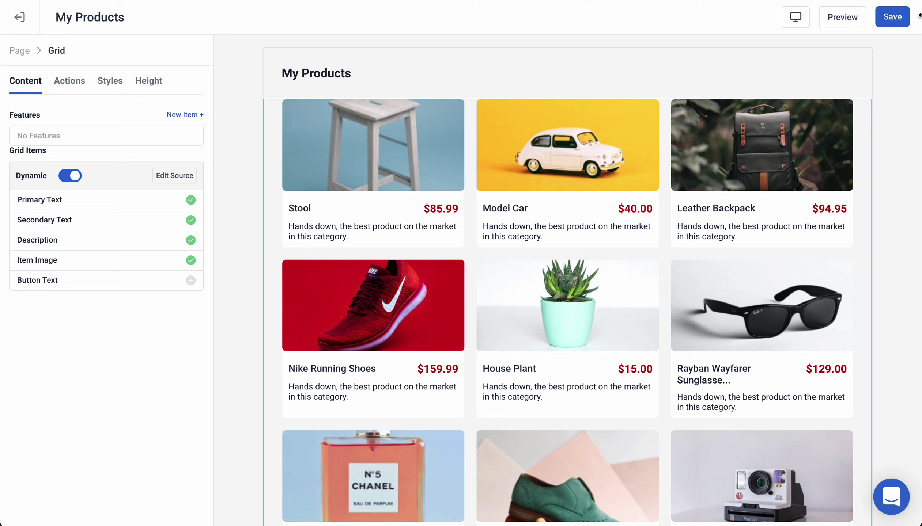
Save the My Products page and preview the finished product grid
left_click(896, 18)
left_click(834, 21)
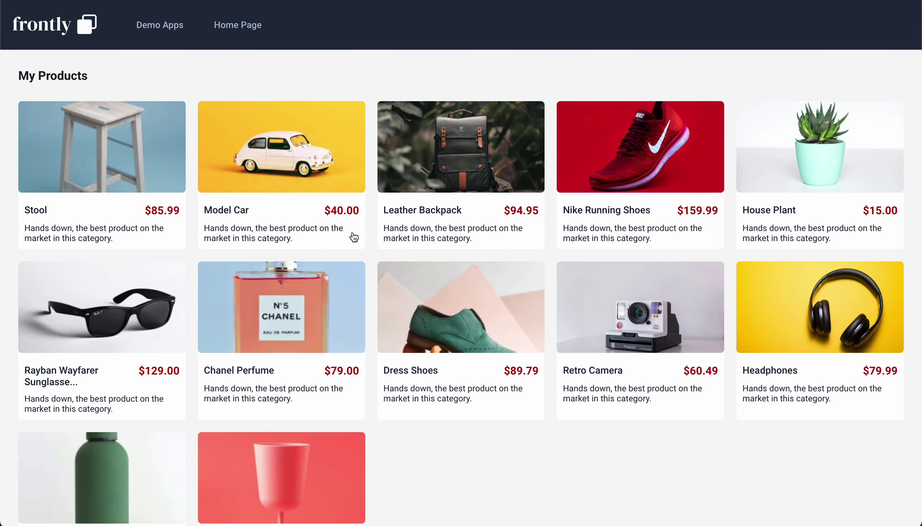
scroll(354, 237, "down", 2)
scroll(352, 237, "up", 2)
mouse_move(920, 126)
left_mouse_down()
mouse_move(591, 127)
mouse_move(921, 126)
left_mouse_up()
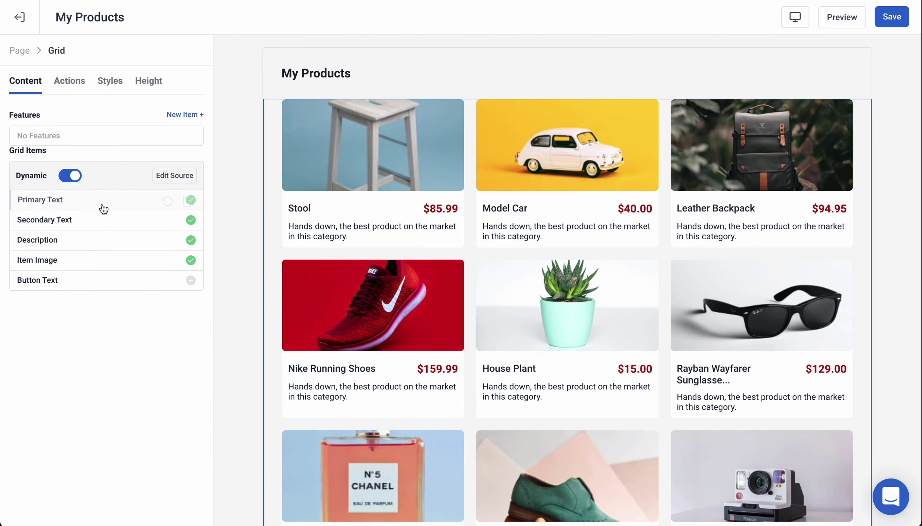
Add a Navigate To Page step to the grid's Item Click Action
left_click(73, 87)
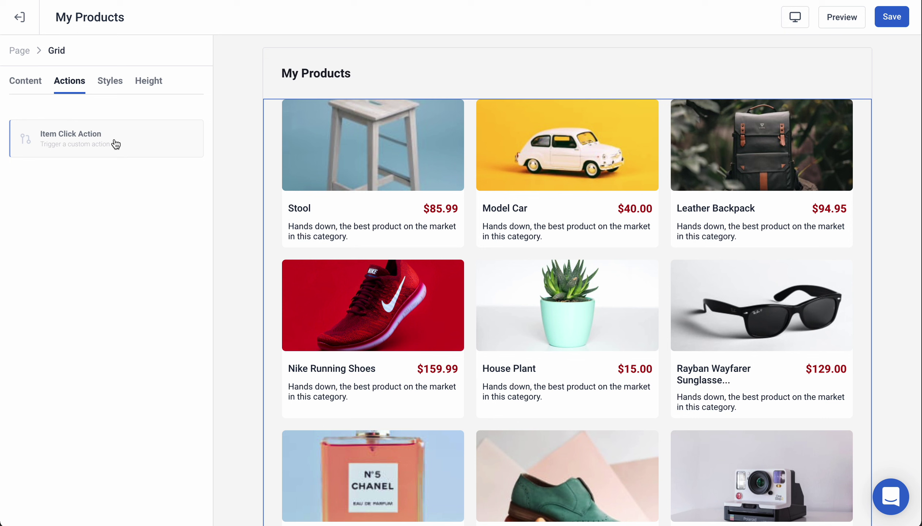
left_click(102, 145)
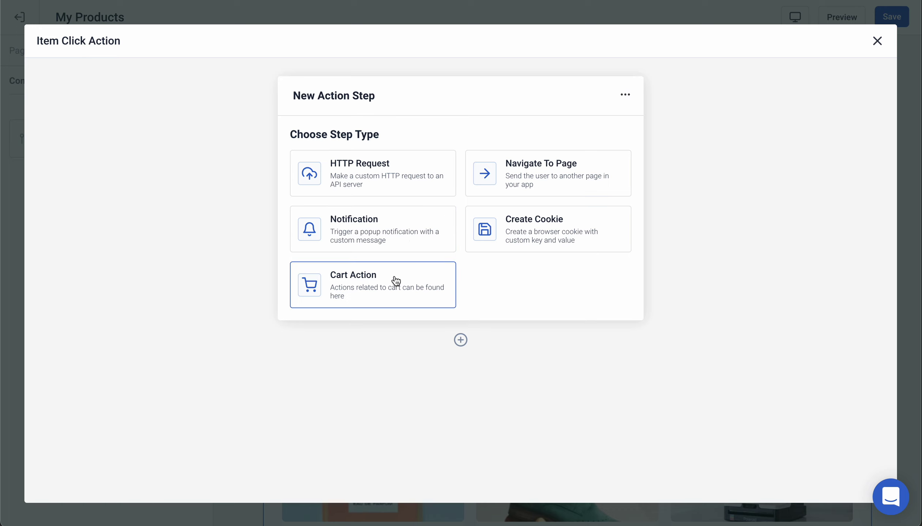
left_click(537, 185)
left_click(442, 174)
left_click(441, 175)
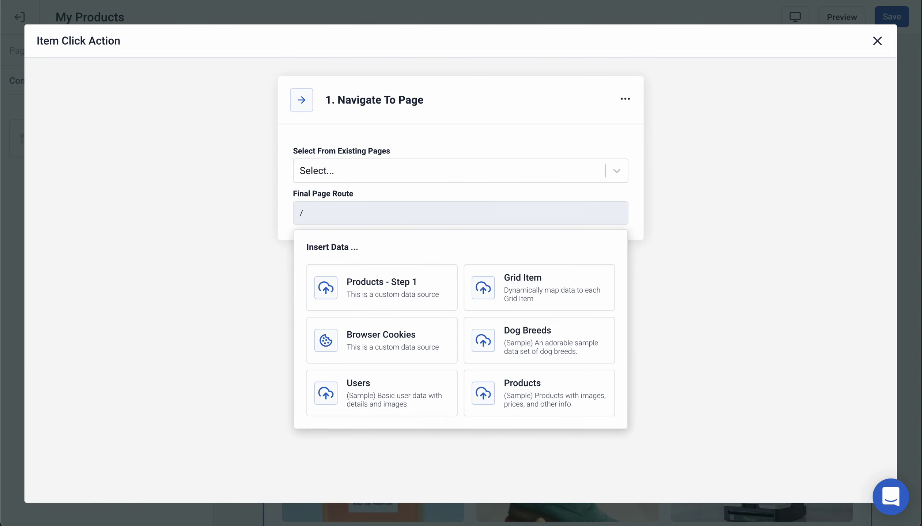
Enter /myproduct/ as the final page route of the Navigate To Page step
type("myproduct/")
left_click(373, 218)
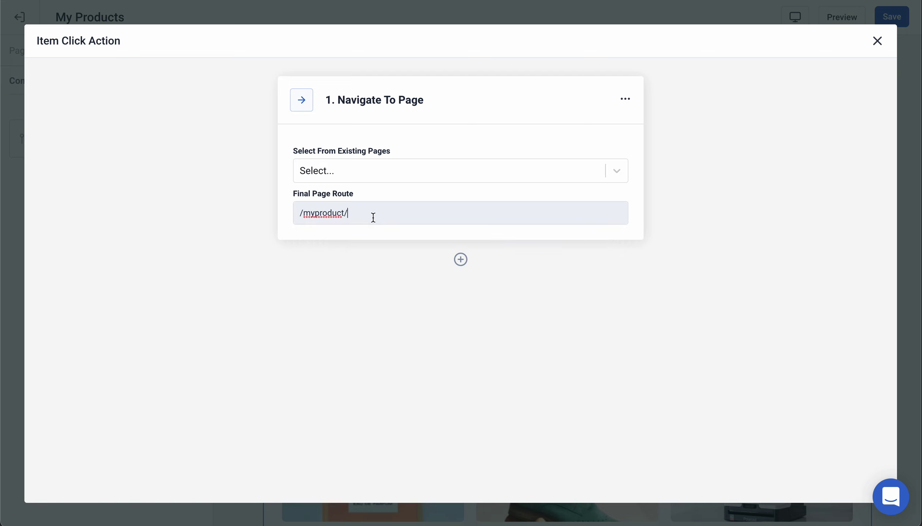
type("23")
key("BackSpace")
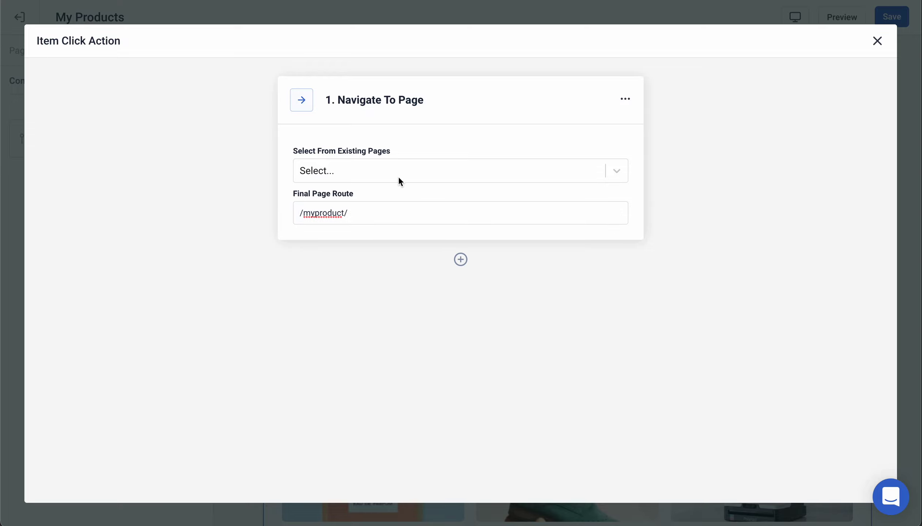
left_click(435, 197)
Append the Grid Item's id field to the final page route and save the inserted field
left_click(411, 214)
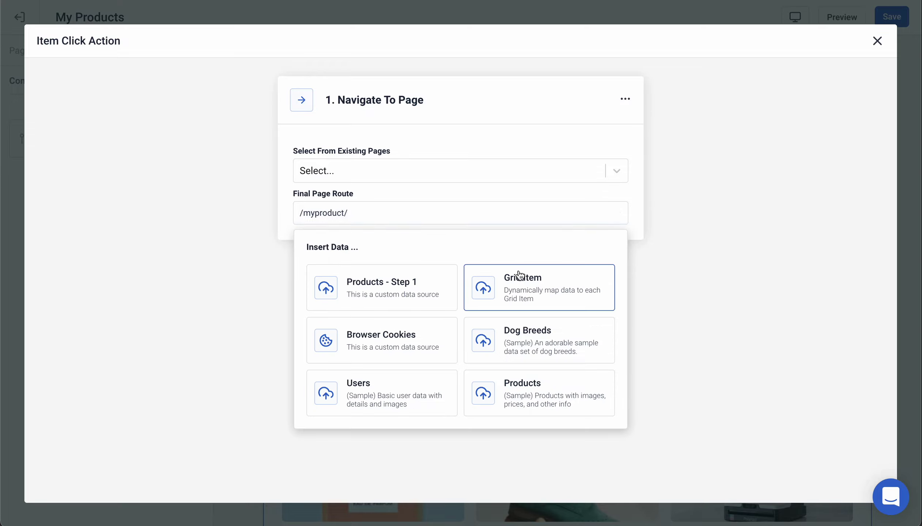
left_click(537, 291)
left_click(536, 291)
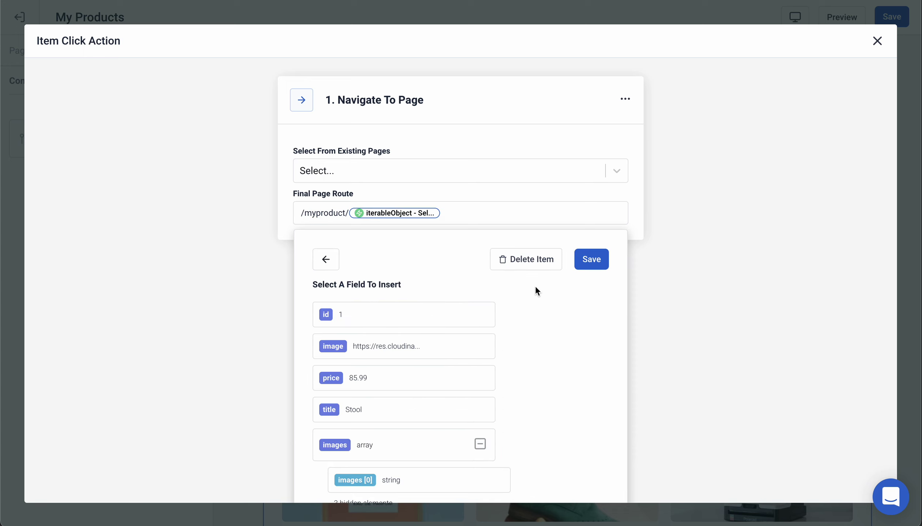
left_click(387, 318)
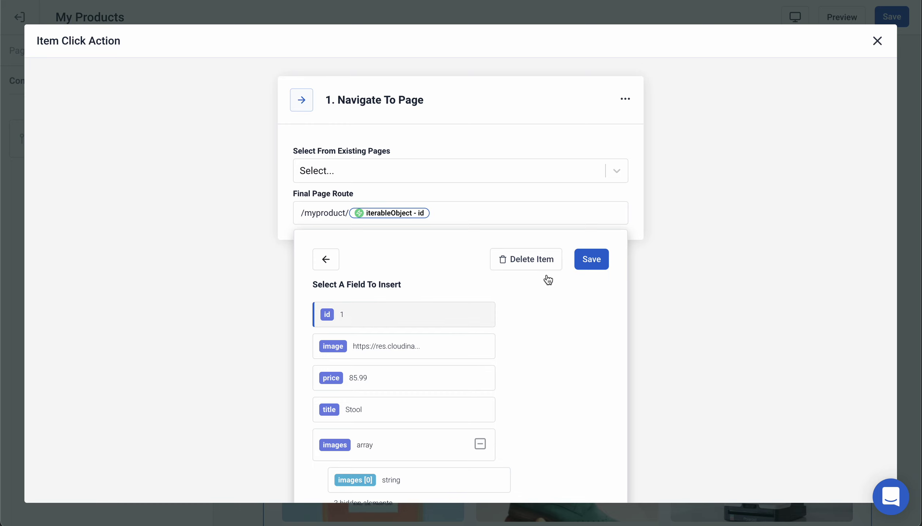
left_click(586, 258)
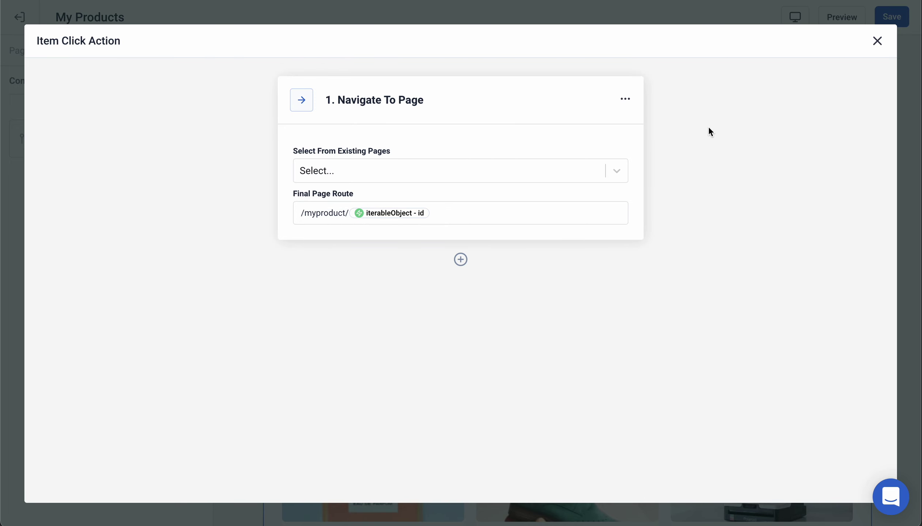
Close the Item Click Action and save the My Products page
left_click(878, 41)
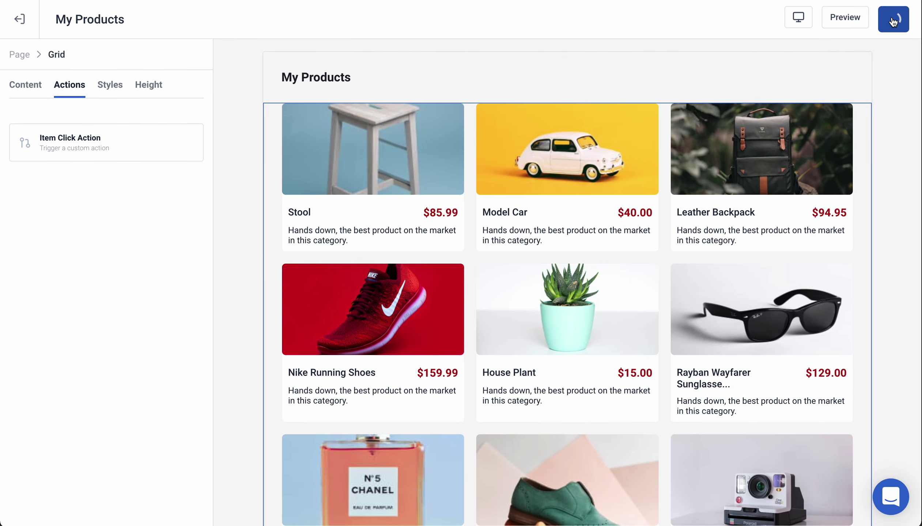
left_click(891, 17)
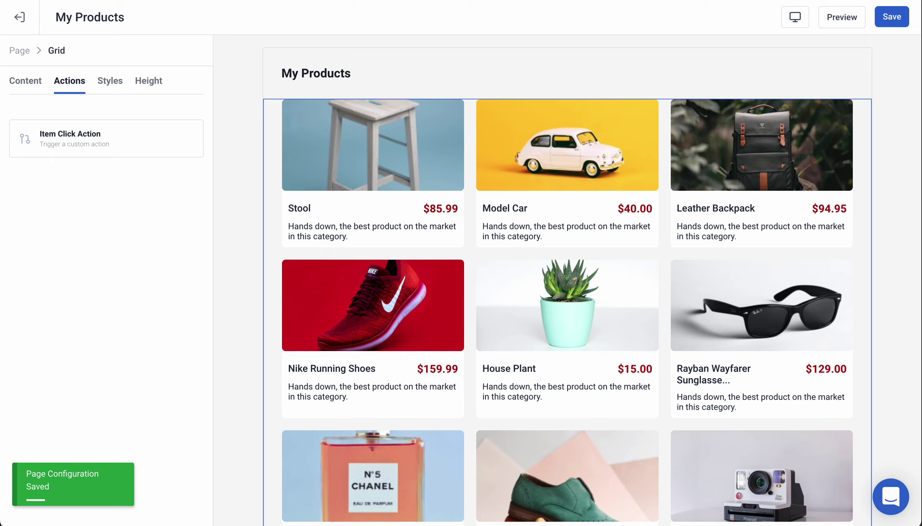
left_click(439, 1)
key("super+r")
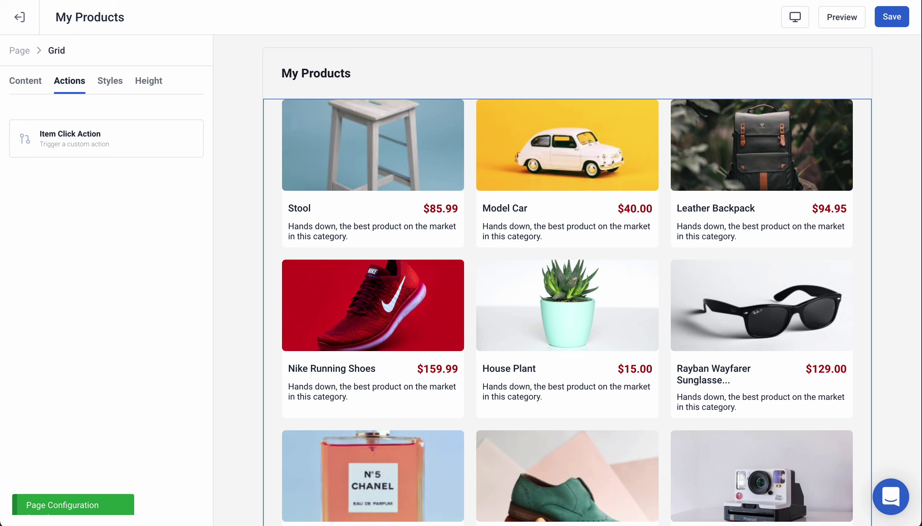
Leave the page editor and create a new page titled My Product
left_click(22, 18)
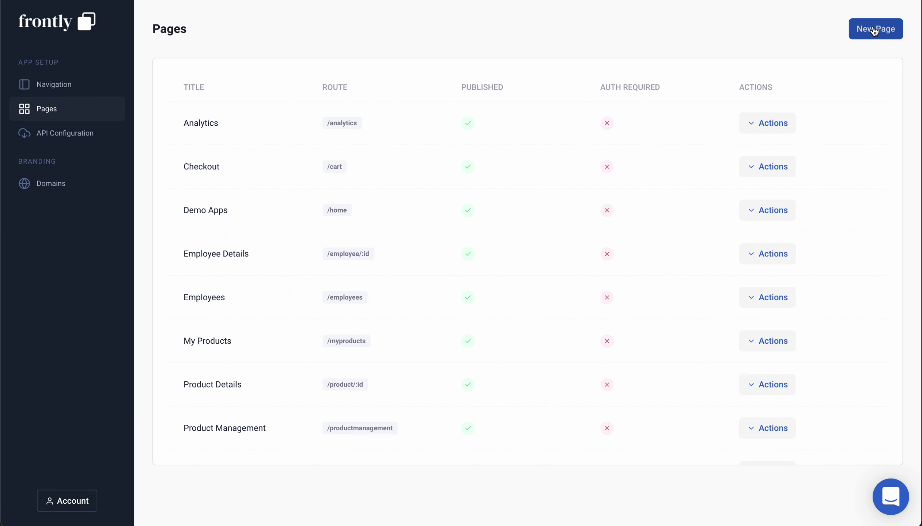
left_click(871, 29)
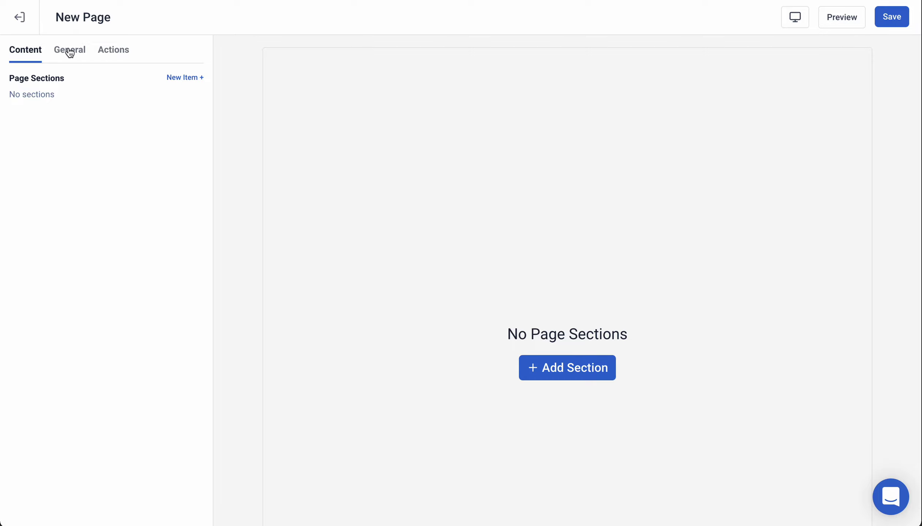
left_click(116, 6)
type("My Product")
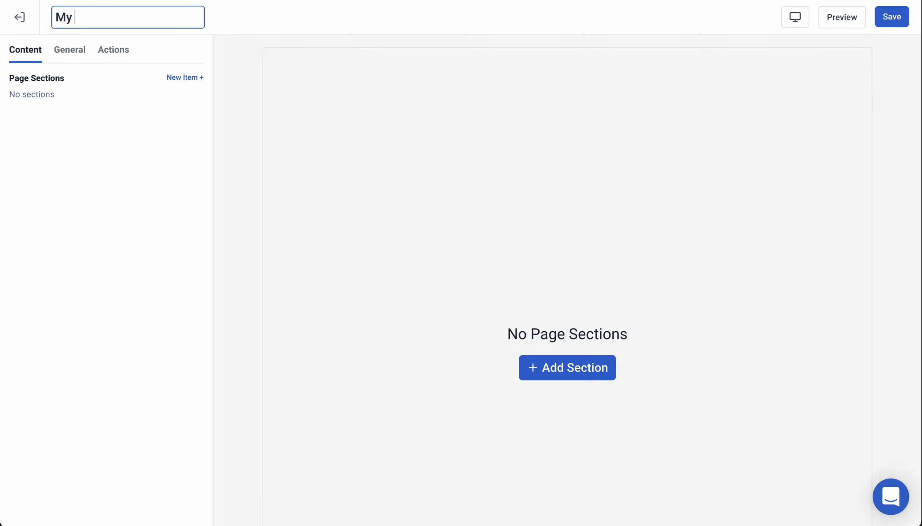
Set the My Product page's route to /myproduct/:productId and enable Show Header
left_click(75, 51)
left_click(166, 107)
left_click_drag(166, 107, 117, 106)
type("myproduct")
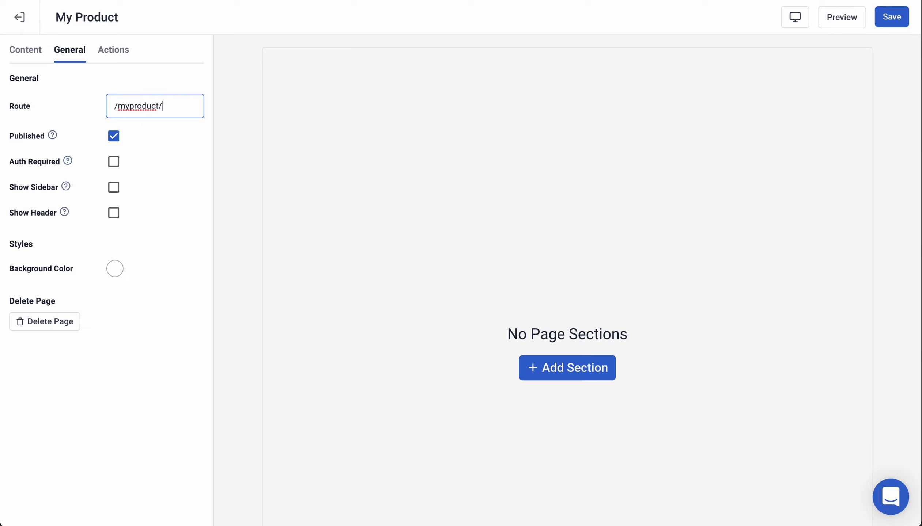
type("/:id")
key("BackSpace")
key("BackSpace")
type("productId")
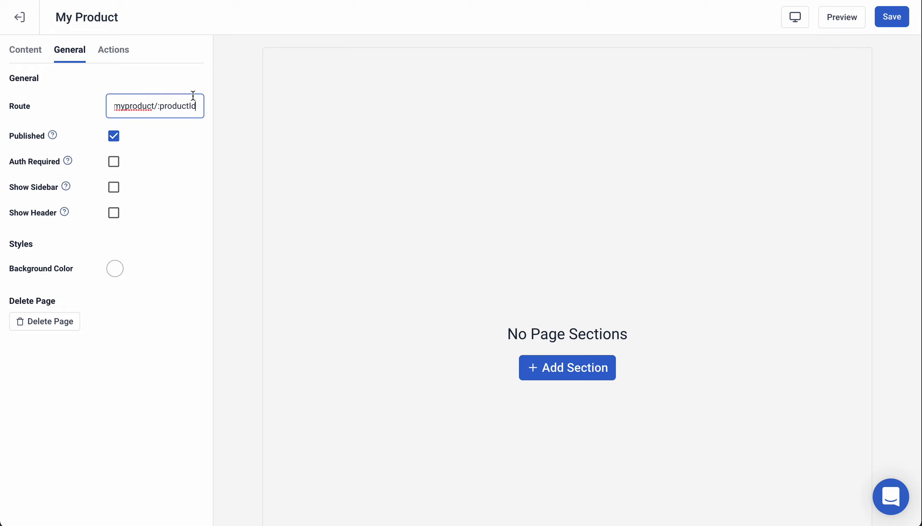
left_click(114, 214)
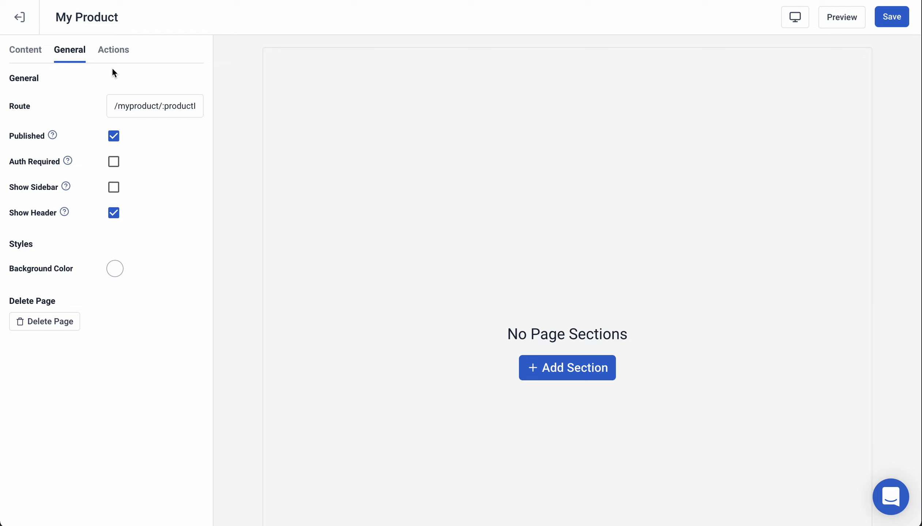
Add a page load action to the My Product page that performs an HTTP request
left_click(118, 56)
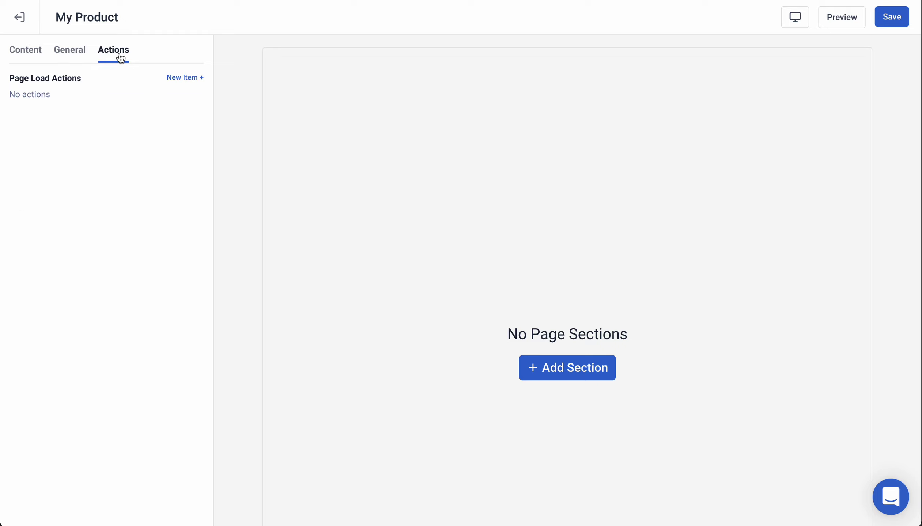
left_click(179, 79)
left_click(376, 176)
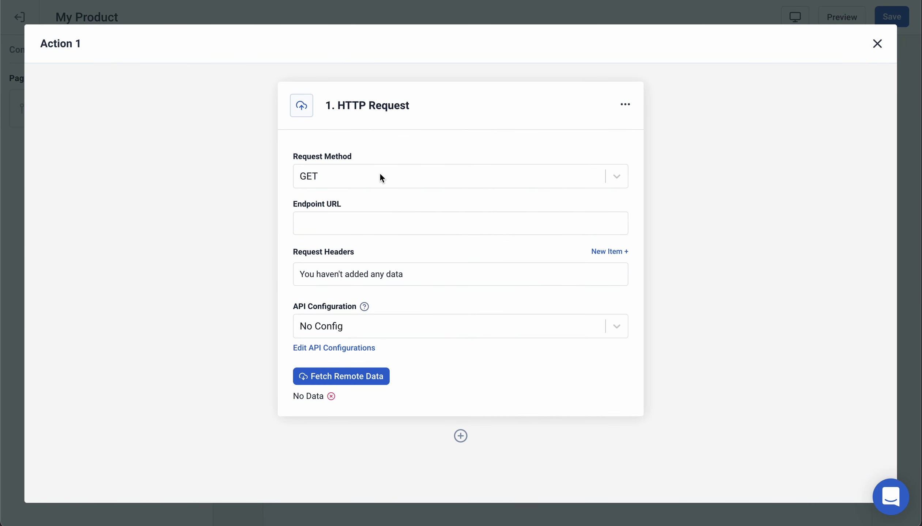
Set the HTTP request's endpoint URL to /demo/products/read/?id
left_click(340, 221)
type("/demo")
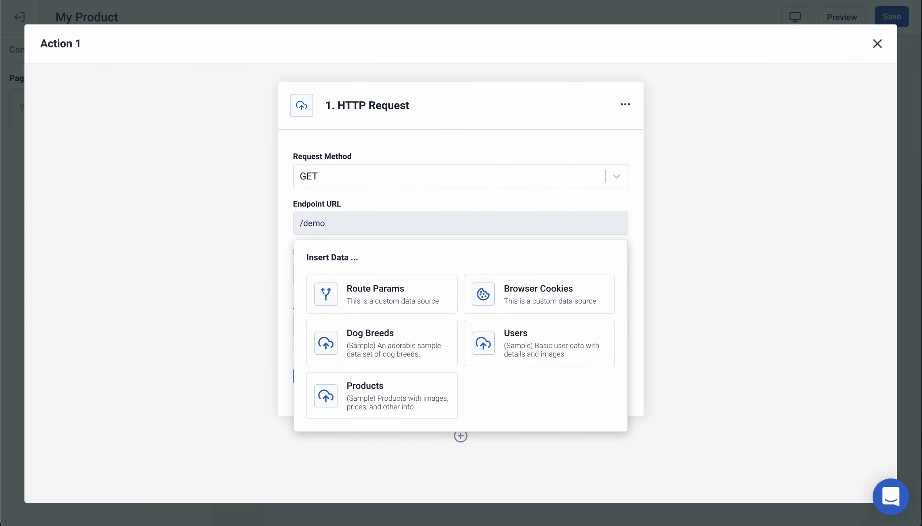
type("/prou")
type("ducts/read/")
left_click(407, 222)
type("?id")
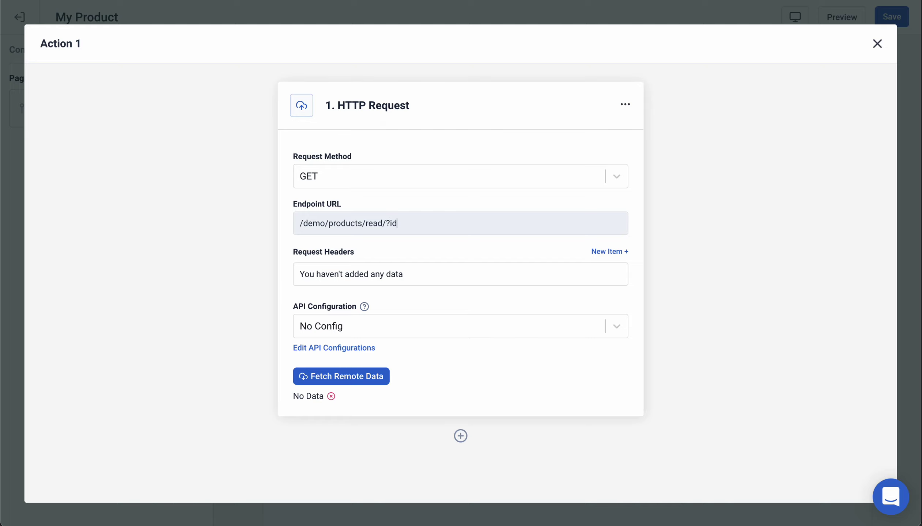
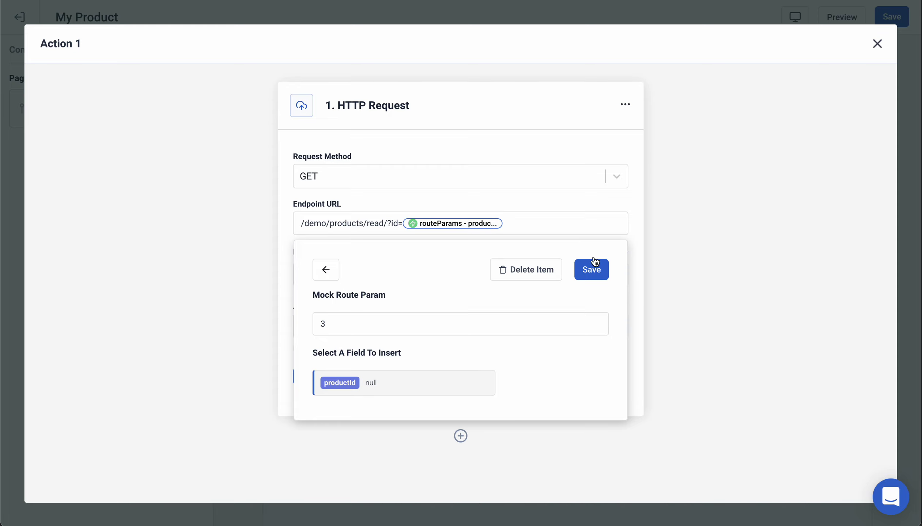
Save the productId route parameter inserted in the endpoint URL, and fetch and preview the request's remote data
left_click(591, 269)
left_click(346, 378)
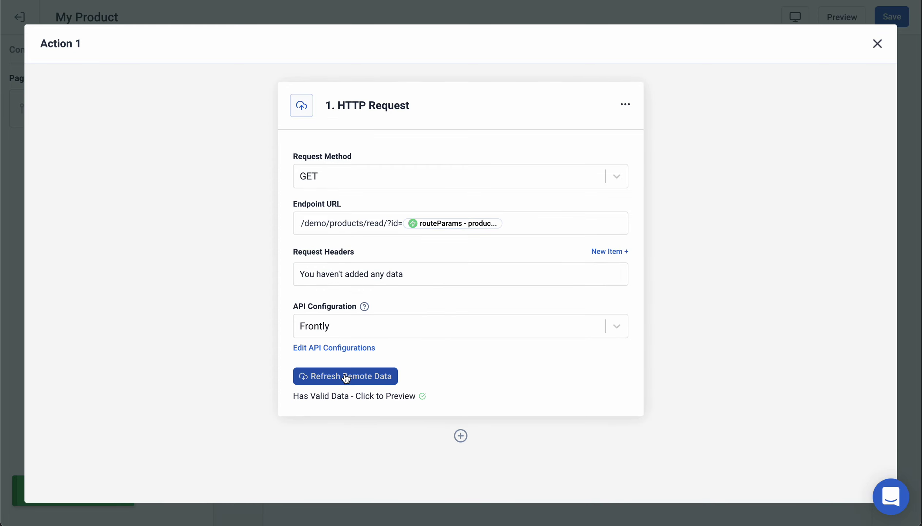
left_click(334, 399)
scroll(366, 377, "down", 5)
scroll(376, 373, "up", 5)
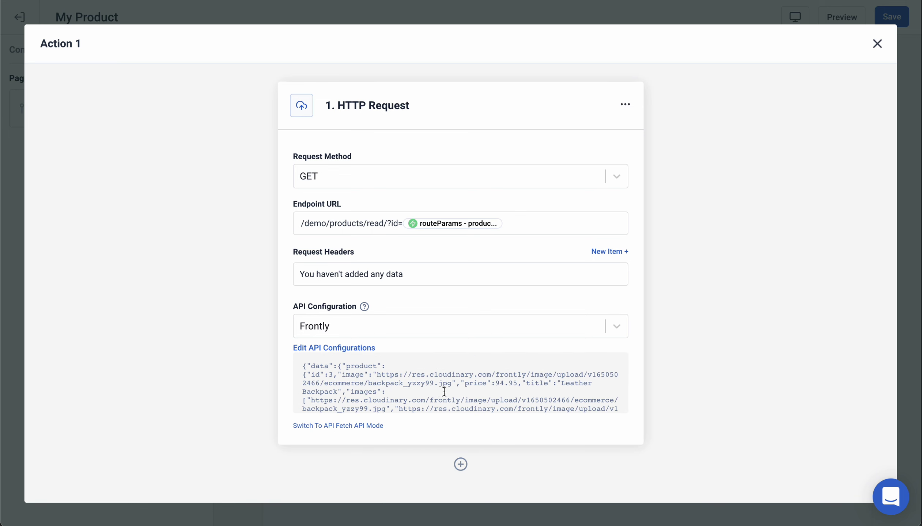
left_click(878, 44)
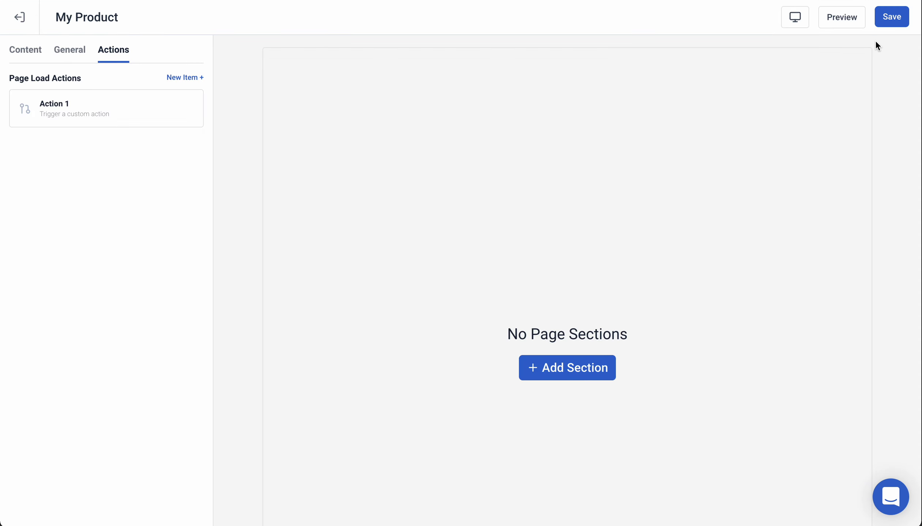
Rename the page load action to Product Data and close it
left_click(136, 114)
triple_click(119, 43)
type("Product Data")
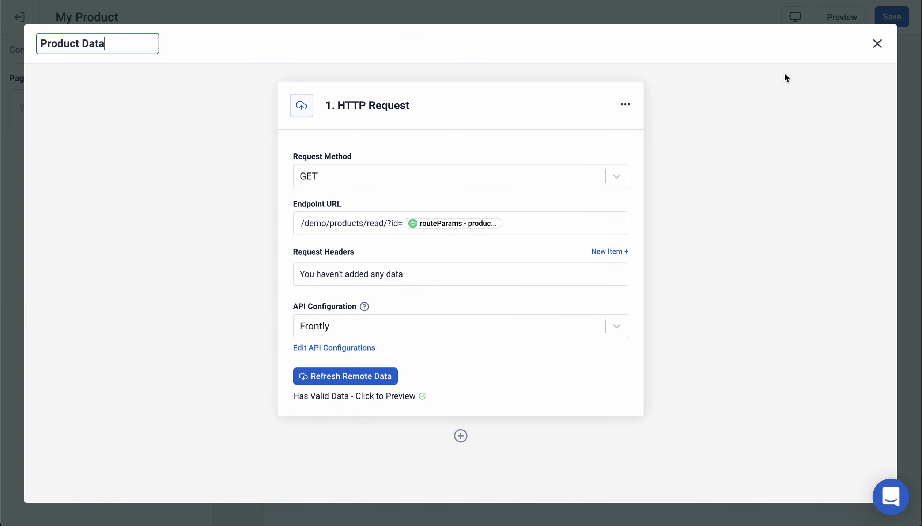
left_click(876, 44)
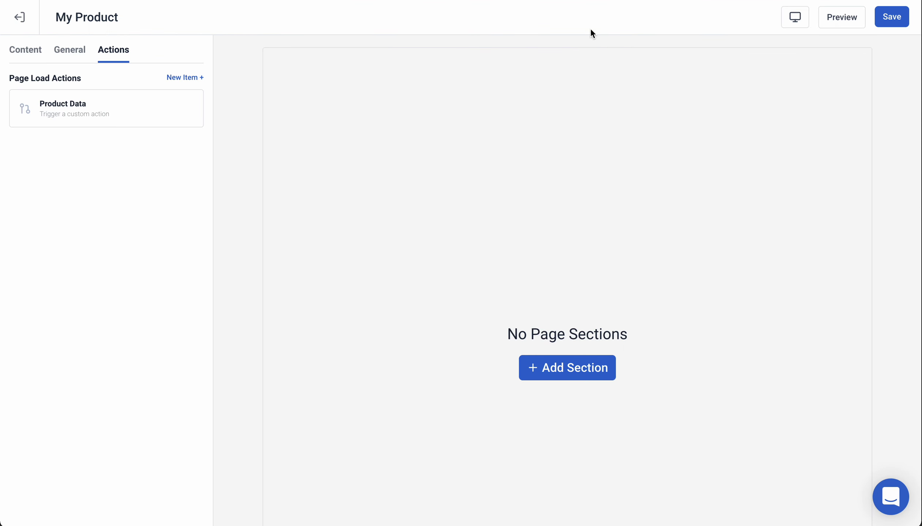
Add a Header section to the page with the label Product Details
left_click(28, 55)
left_click(174, 81)
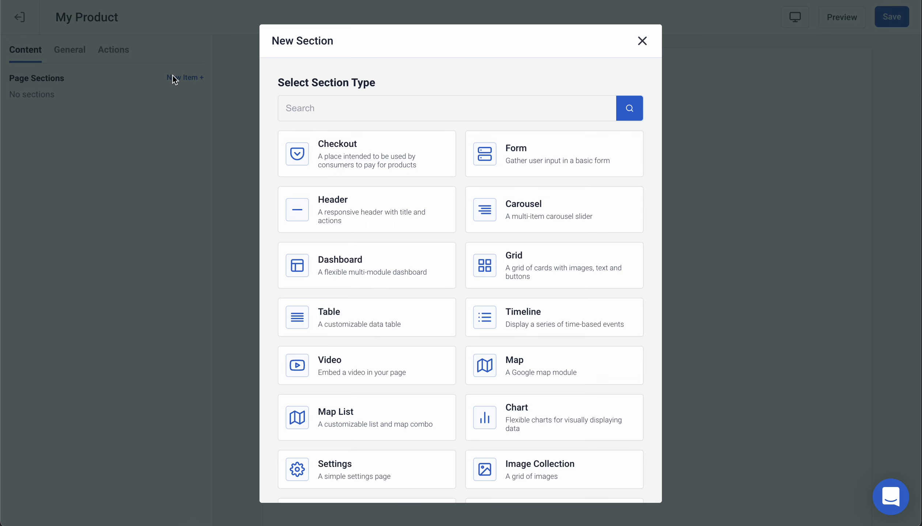
left_click(342, 224)
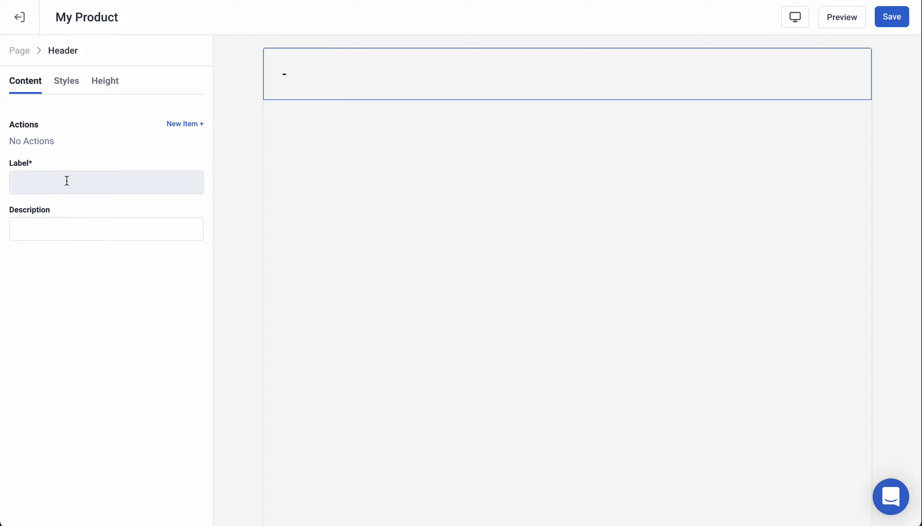
left_click(88, 177)
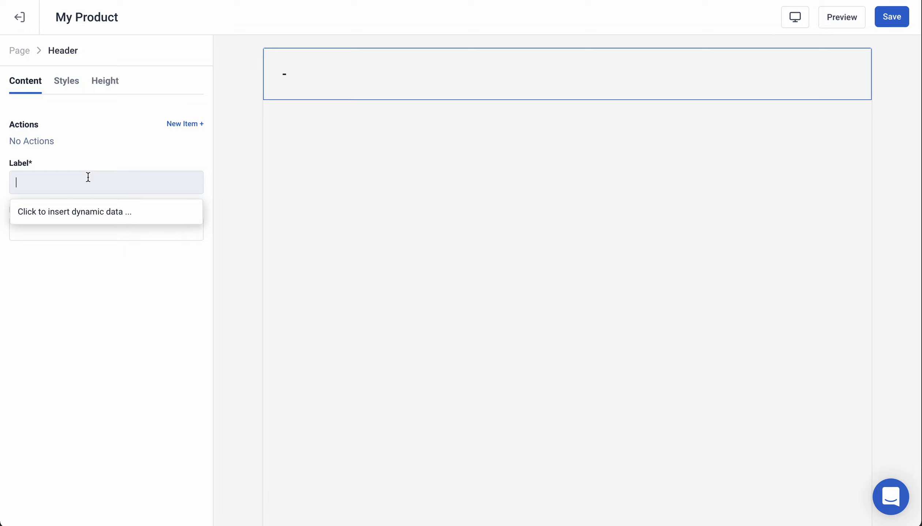
type("Product Details")
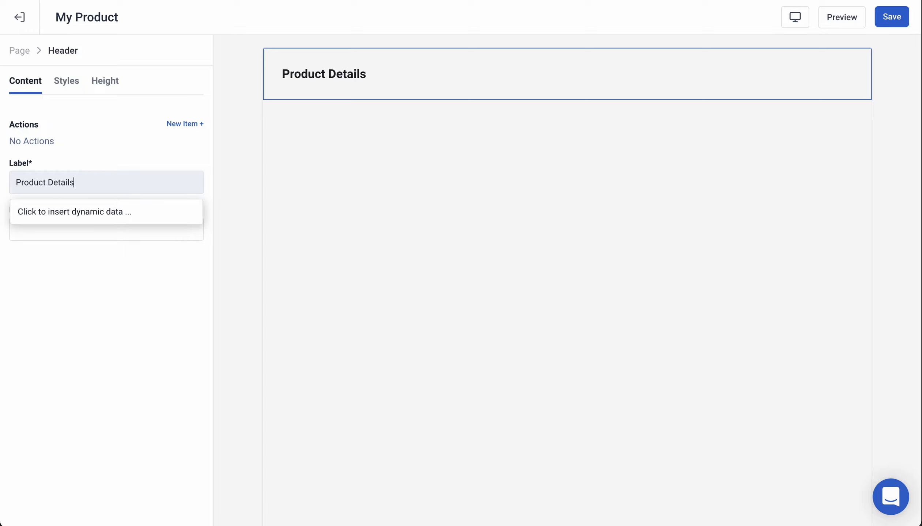
left_click(72, 312)
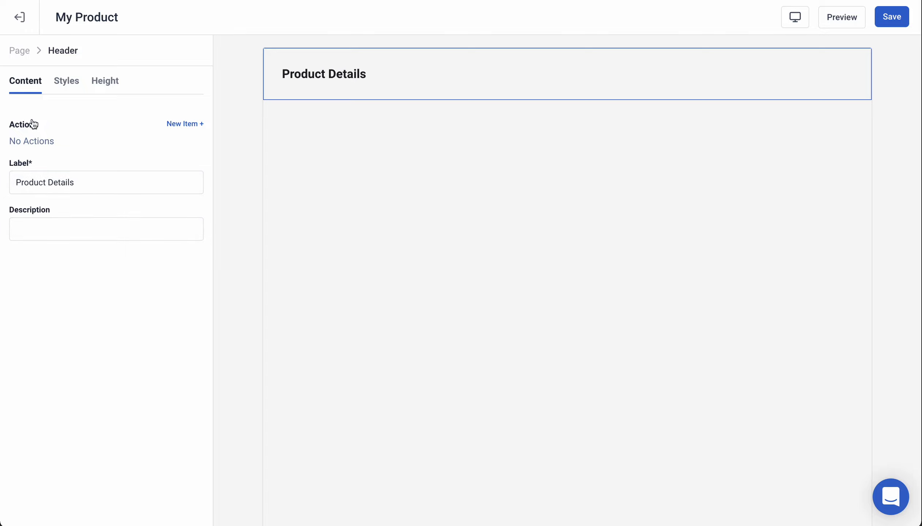
Add a ProductListing section below the Product Details header
left_click(15, 50)
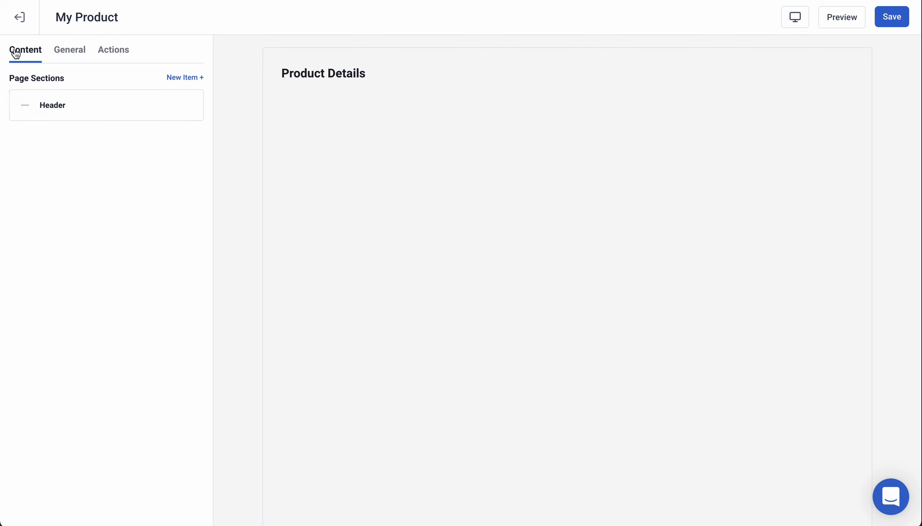
left_click(178, 80)
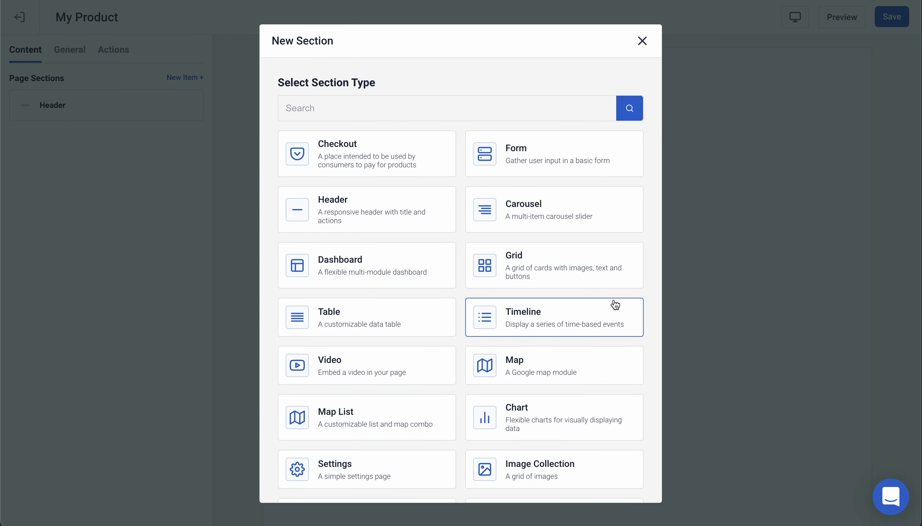
scroll(613, 305, "down", 3)
left_click(520, 473)
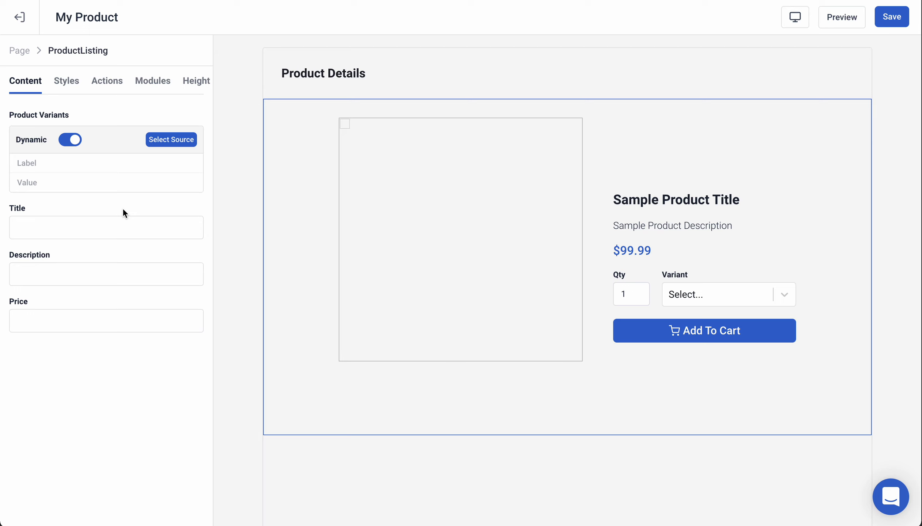
Bind the product listing's title to the title field of Product Data - Step 1 and save it
left_click(76, 230)
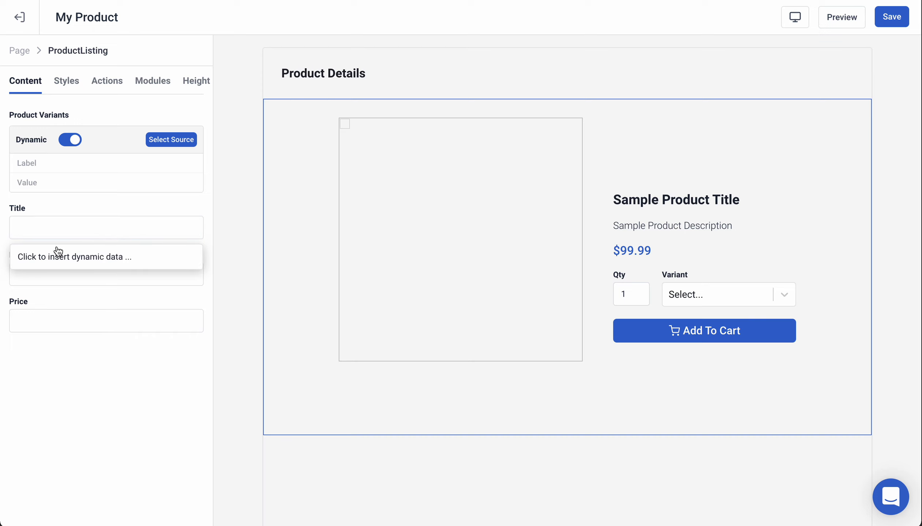
left_click(72, 262)
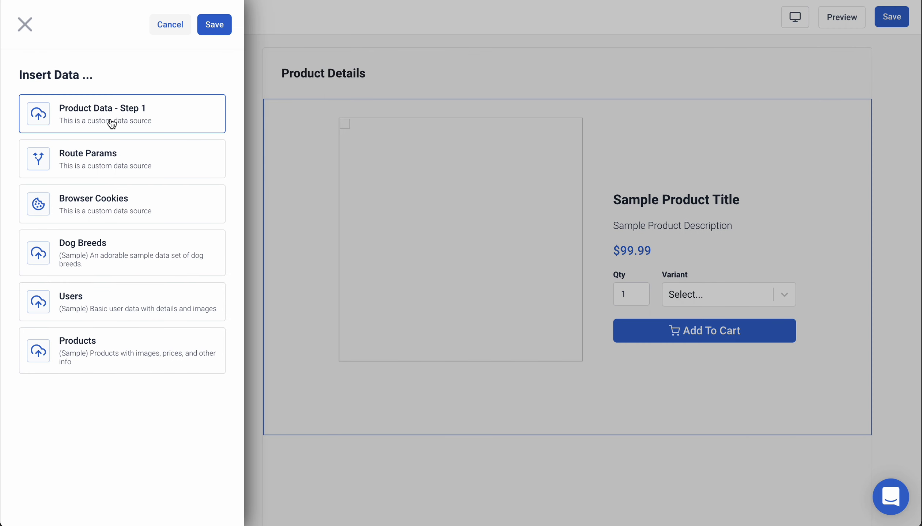
left_click(129, 123)
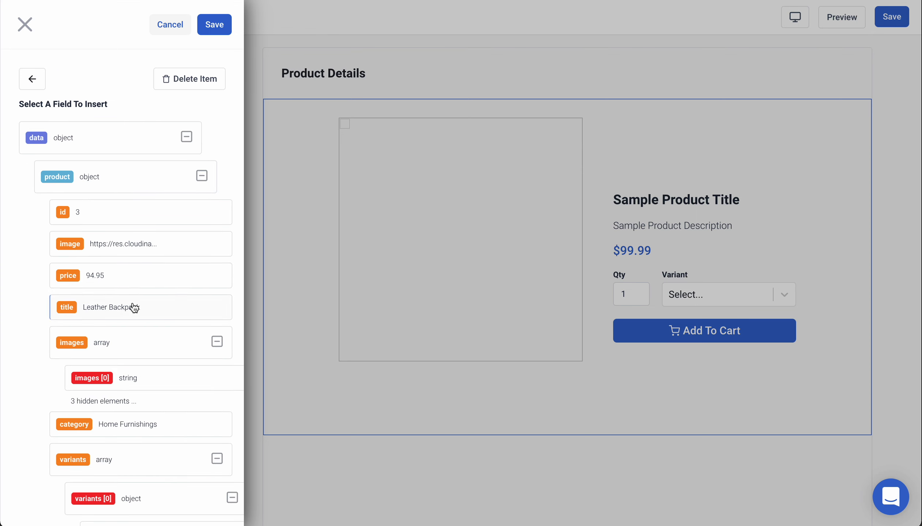
scroll(132, 307, "down", 4)
scroll(129, 247, "up", 4)
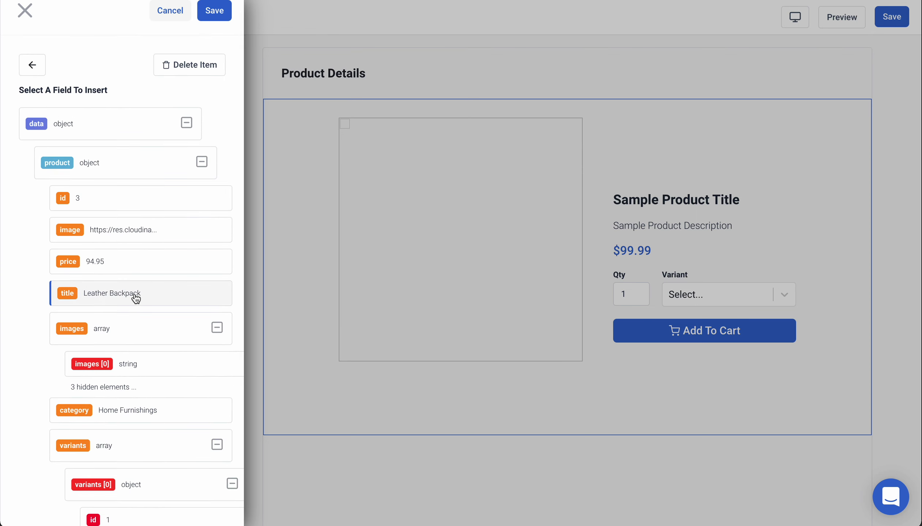
left_click(134, 296)
left_click(148, 268)
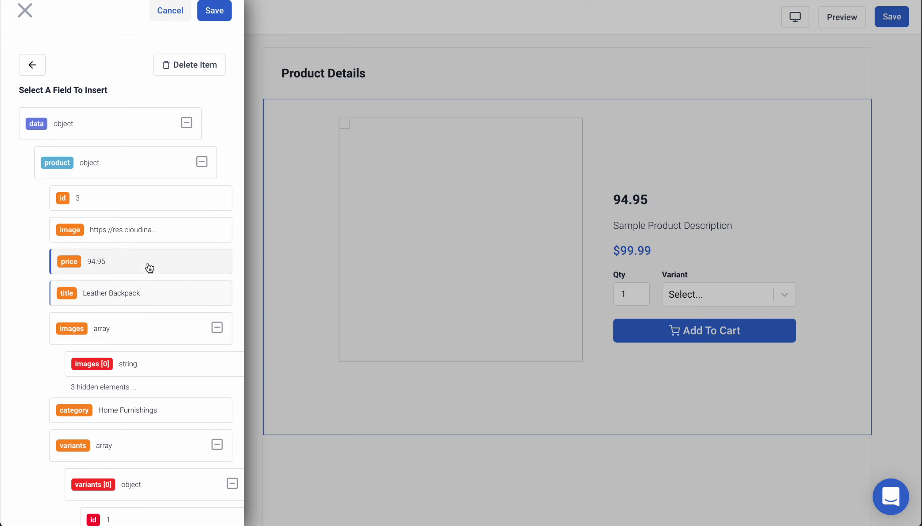
left_click(154, 289)
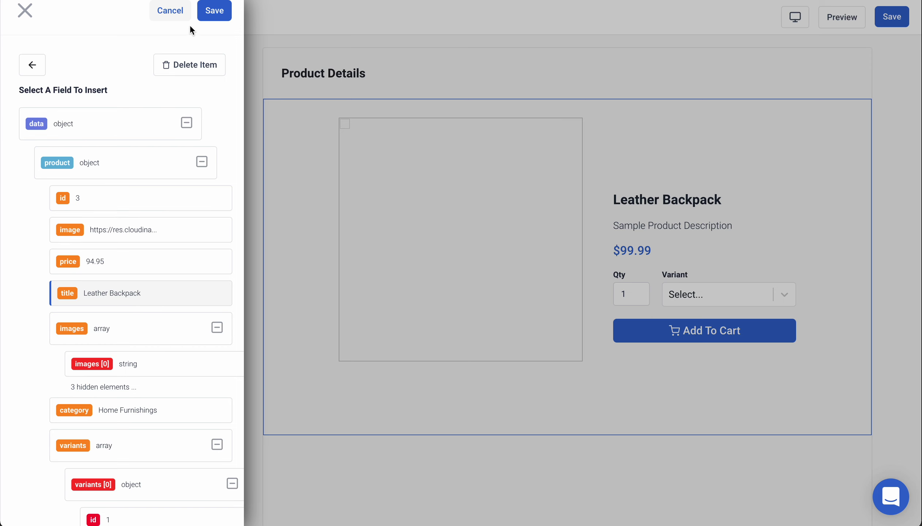
left_click(214, 11)
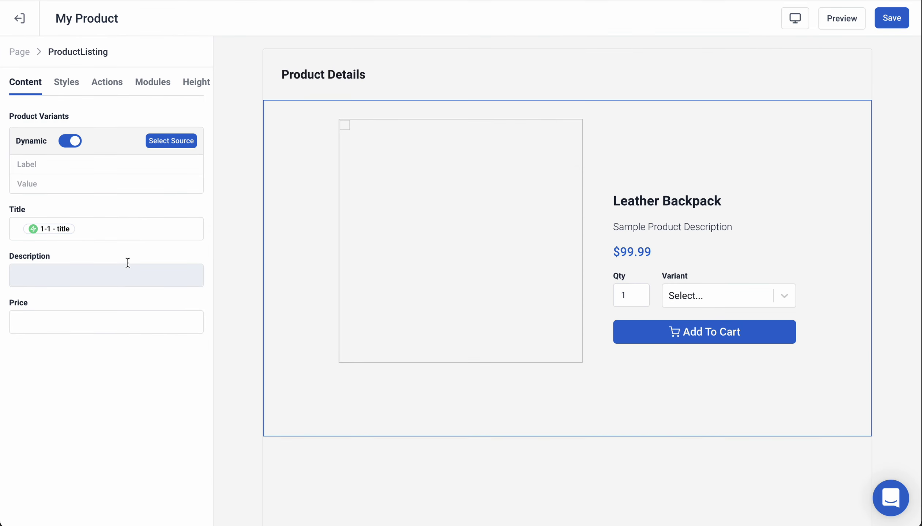
Bind the product listing's description to the description field of Product Data - Step 1 and save it
left_click(85, 275)
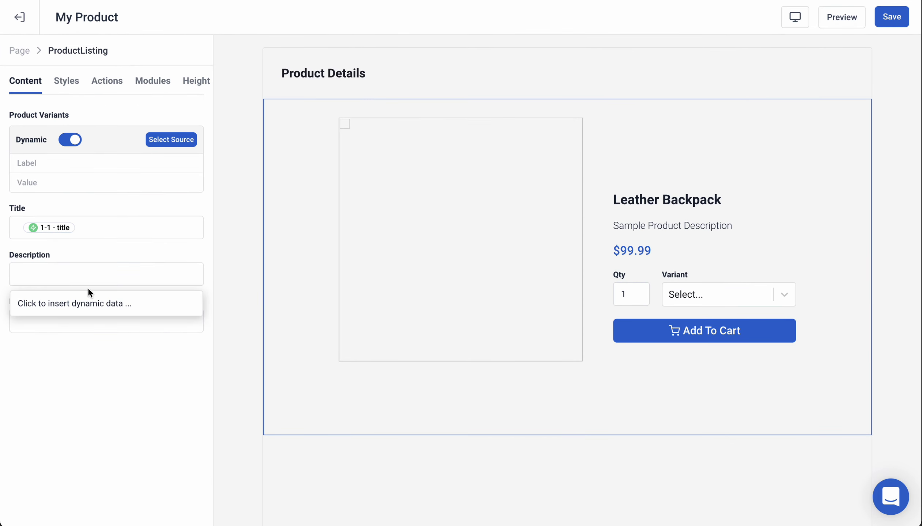
left_click(93, 305)
left_click(142, 116)
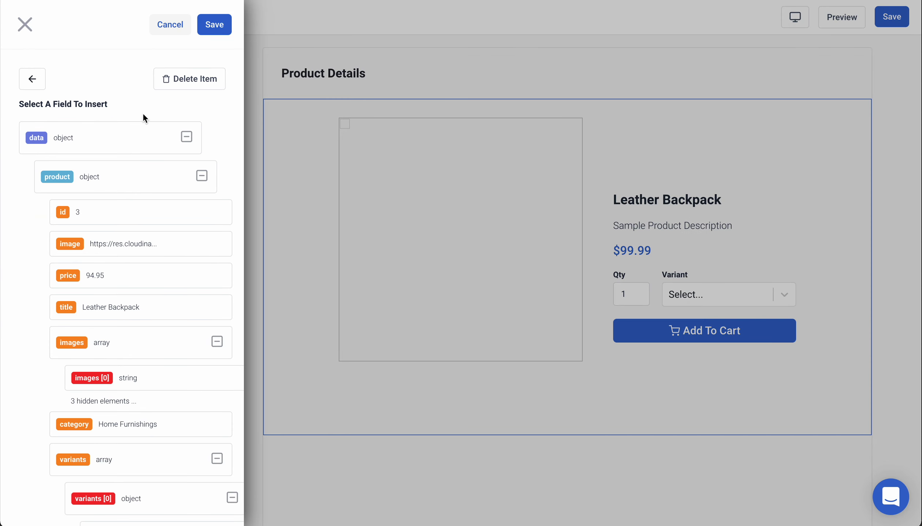
scroll(111, 324, "down", 2)
scroll(111, 324, "down", 3)
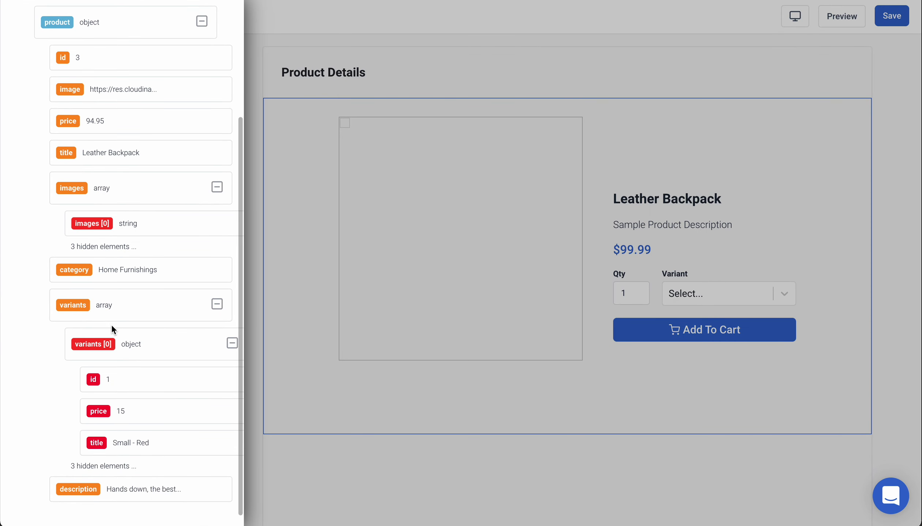
left_click(125, 493)
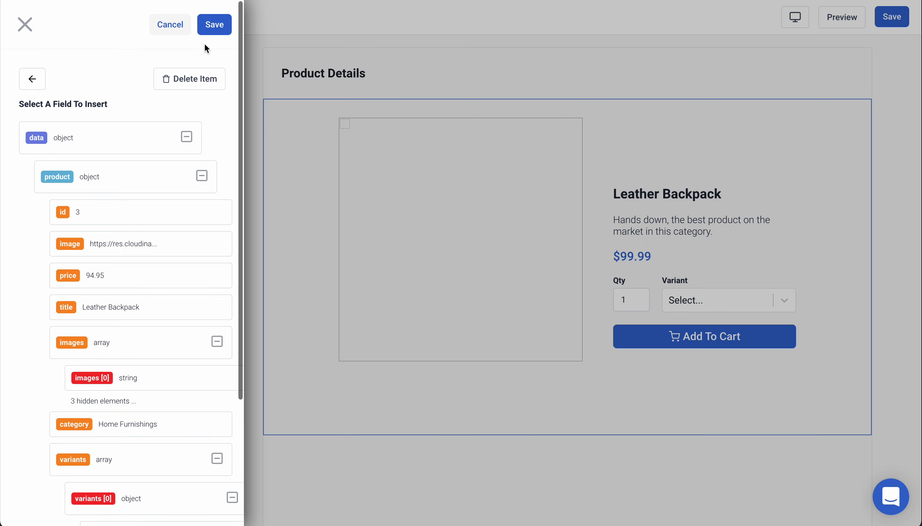
left_click(211, 26)
Bind the product listing's price to the product's price field from Product Data - Step 1, prefixed with $
left_click(78, 318)
left_click(83, 347)
left_click(140, 121)
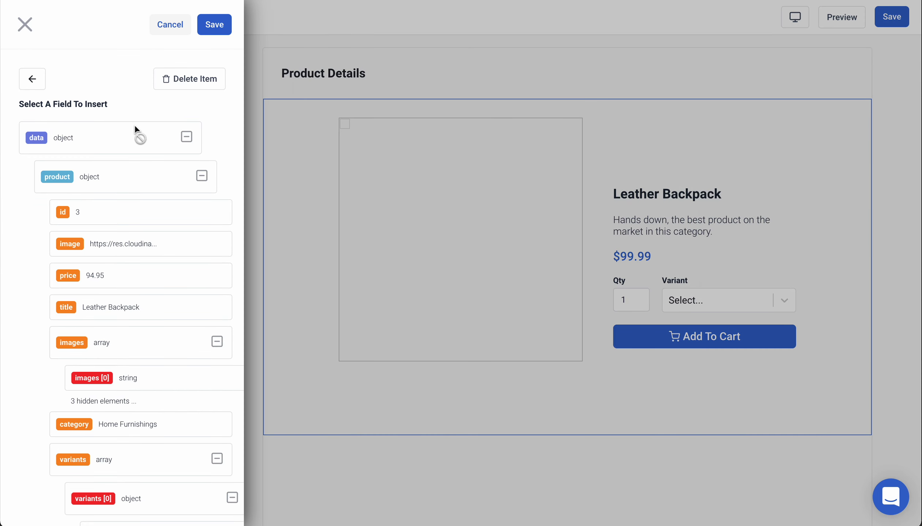
left_click(123, 283)
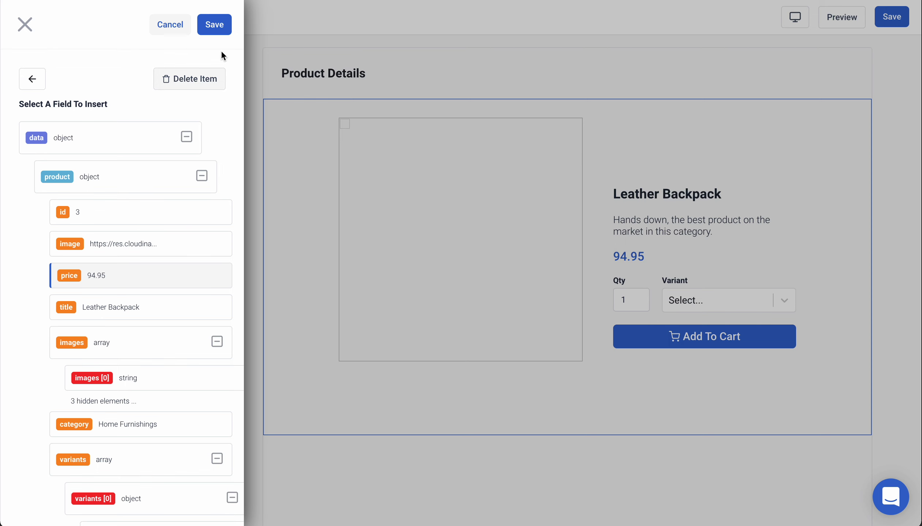
left_click(221, 26)
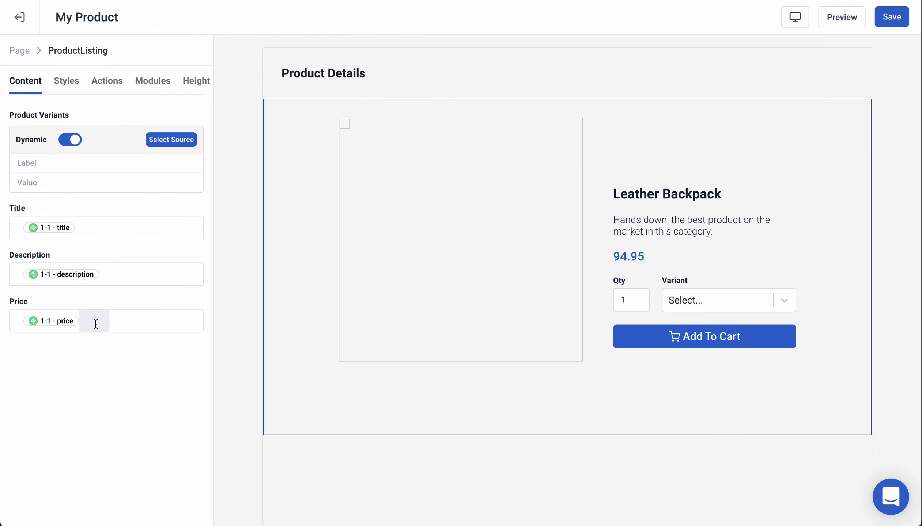
left_click(19, 321)
type("$")
left_click(37, 387)
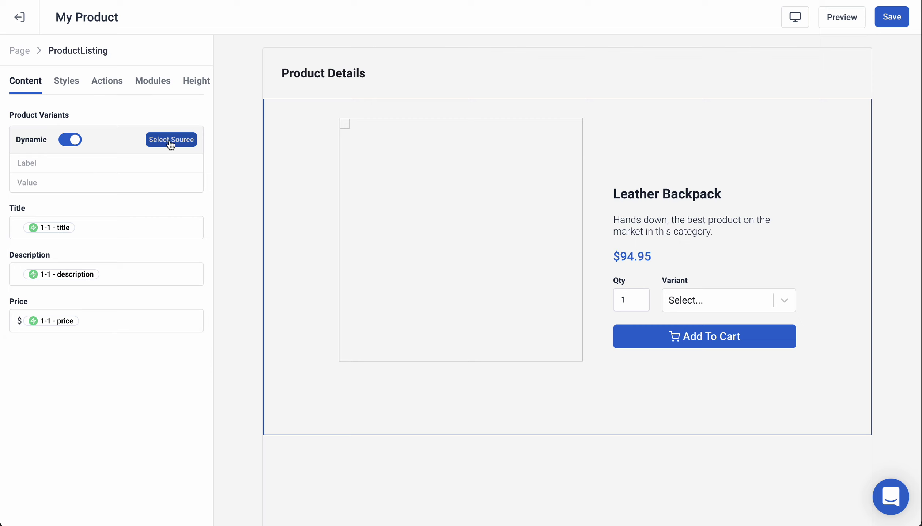
Set the data source of the listing's product variants to the variants array of Product Data - Step 1
left_click(732, 300)
left_click(745, 269)
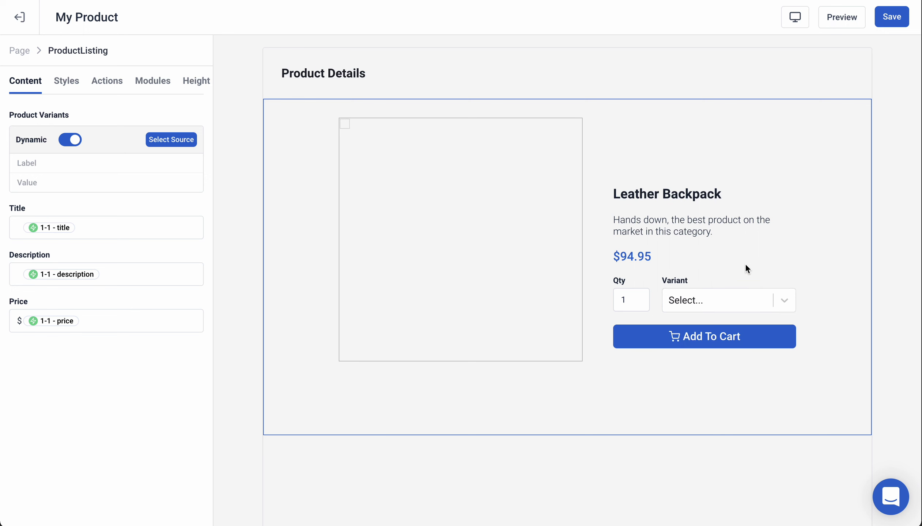
left_click(170, 141)
left_click(408, 367)
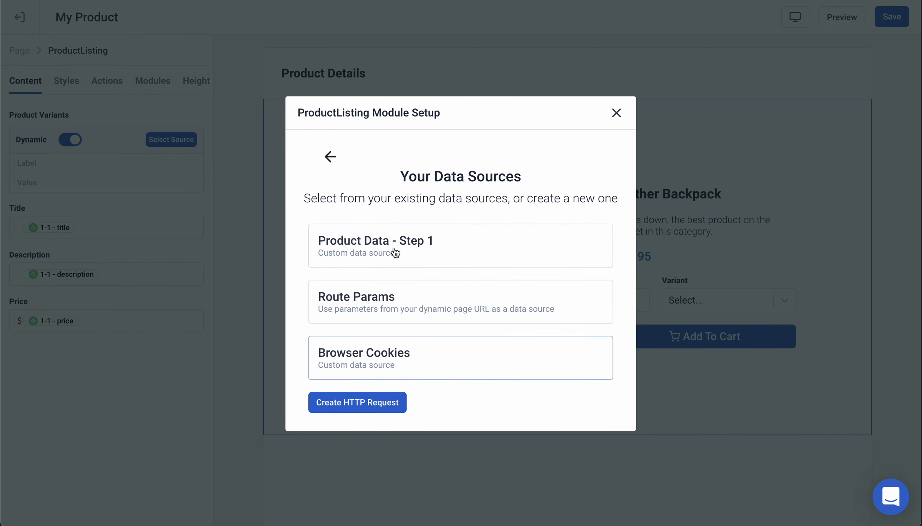
left_click(408, 242)
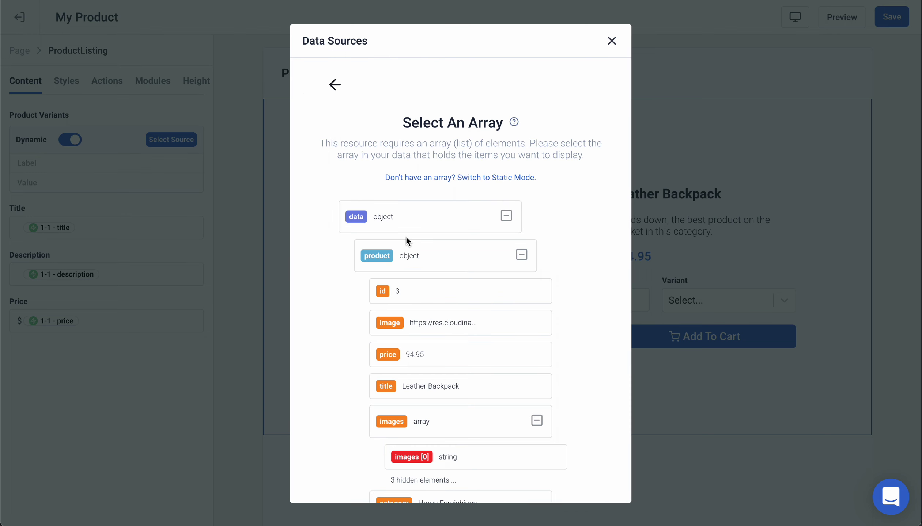
scroll(480, 374, "down", 6)
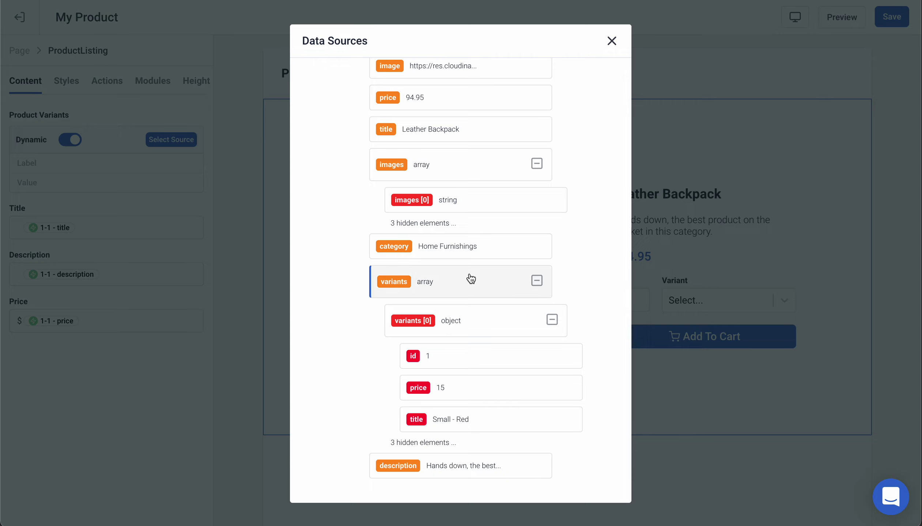
left_click(471, 280)
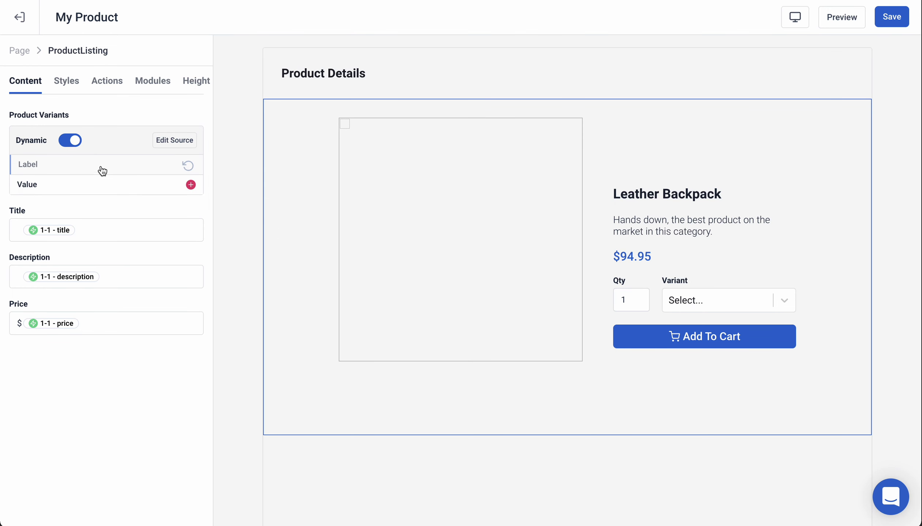
Map the product variants' label to the variant title field and save the mapping
left_click(114, 169)
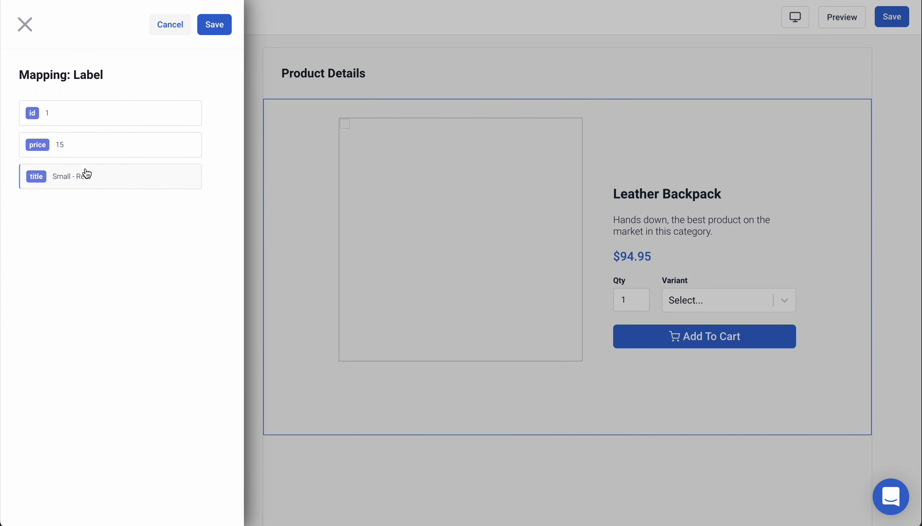
left_click(99, 179)
left_click(105, 150)
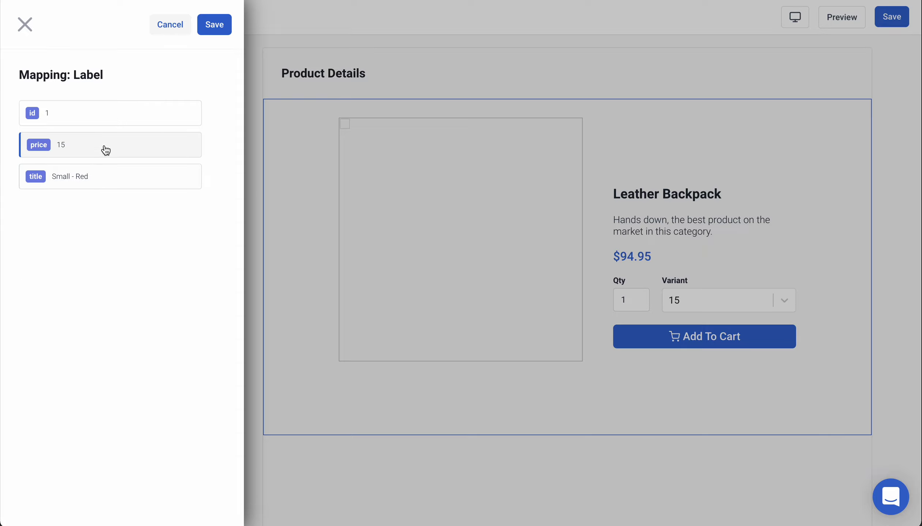
left_click(96, 179)
left_click(215, 25)
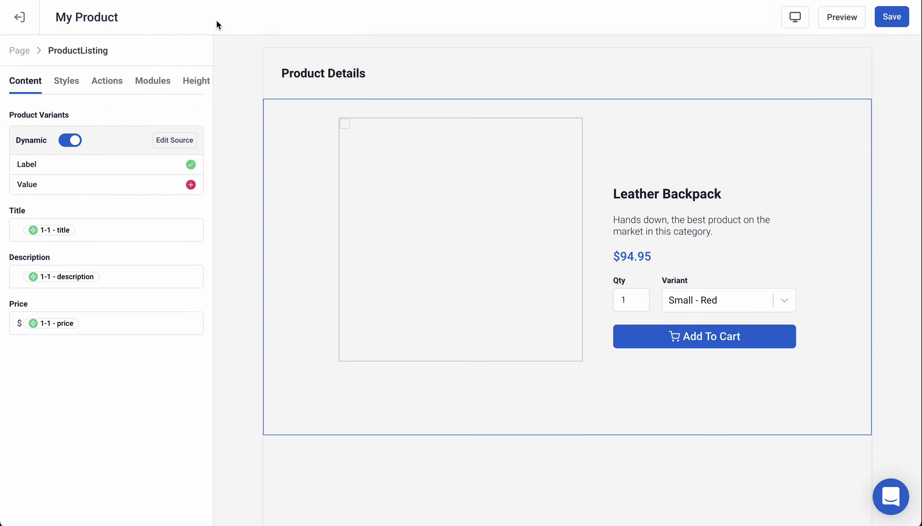
Map the product variants' value to the variant id field and save the mapping
left_click(119, 185)
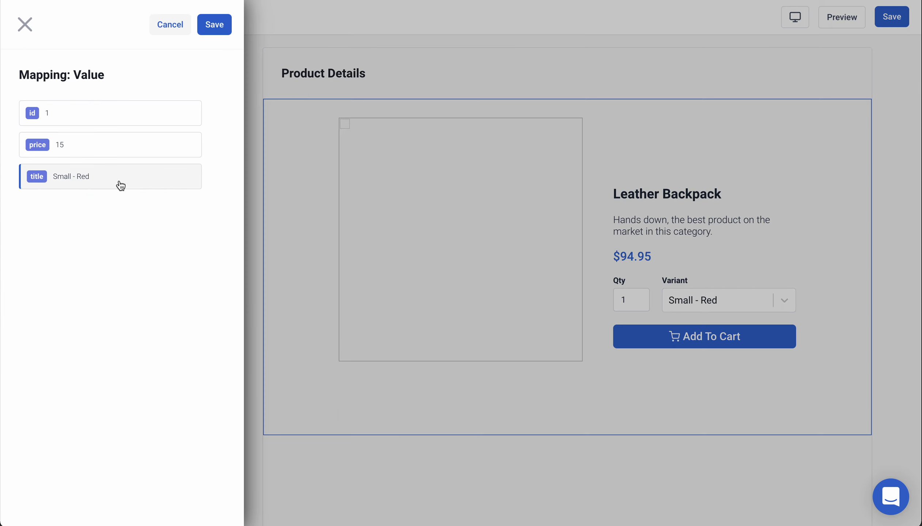
left_click(123, 148)
left_click(120, 113)
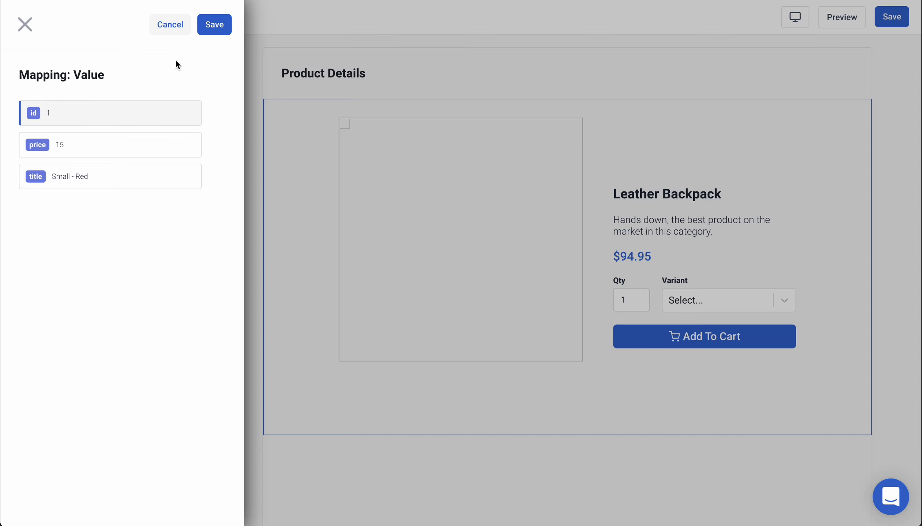
left_click(212, 32)
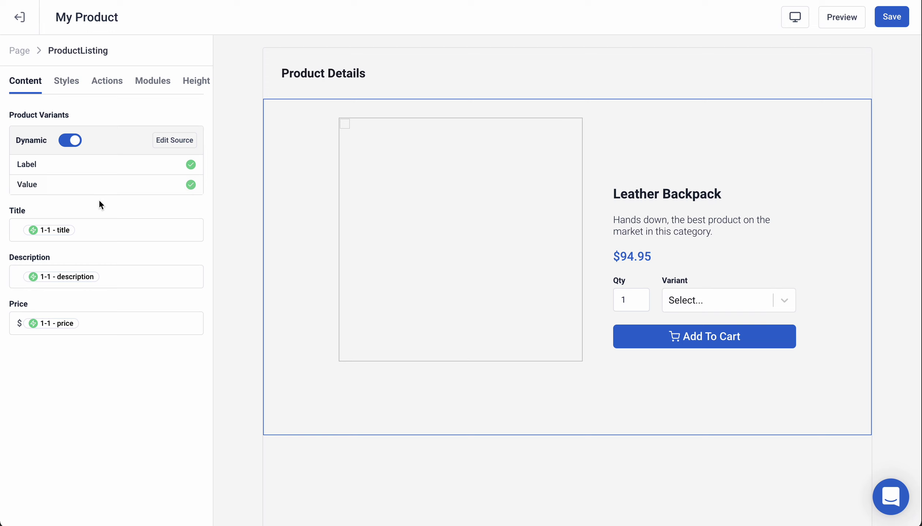
Open the product listing's nested ImageCollection module for editing
left_click(66, 83)
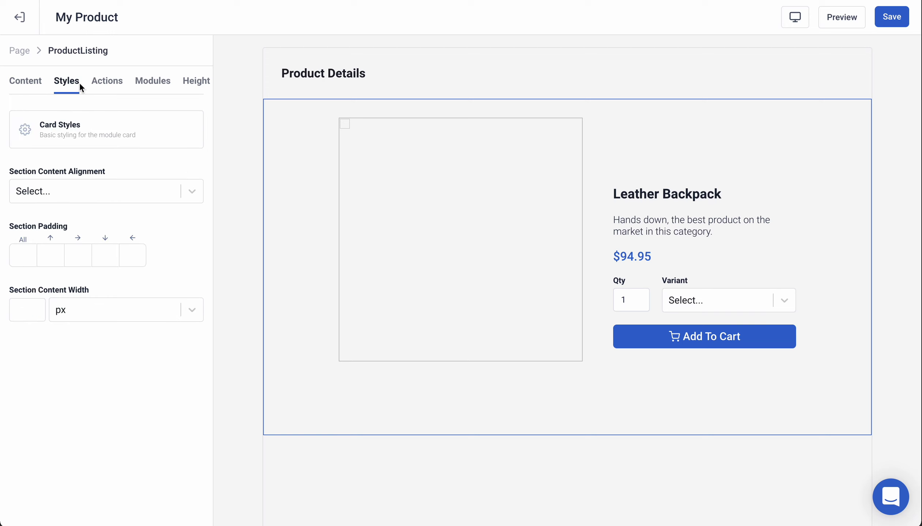
left_click(104, 84)
left_click(136, 84)
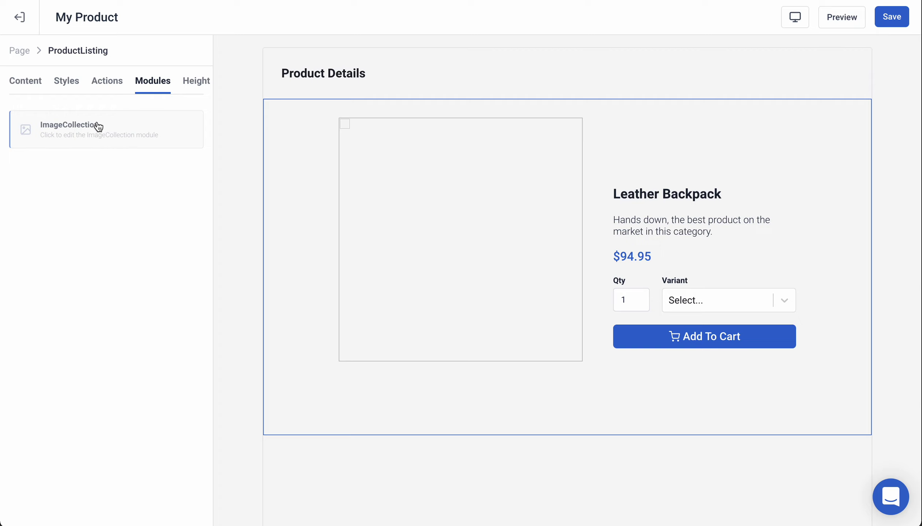
left_click(107, 136)
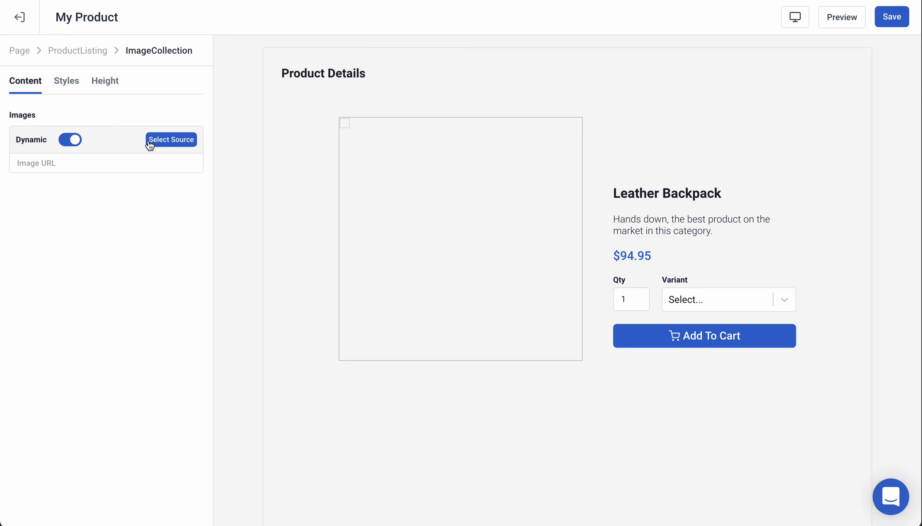
Set the ImageCollection's data source to the product's images array from Product Data - Step 1
left_click(167, 141)
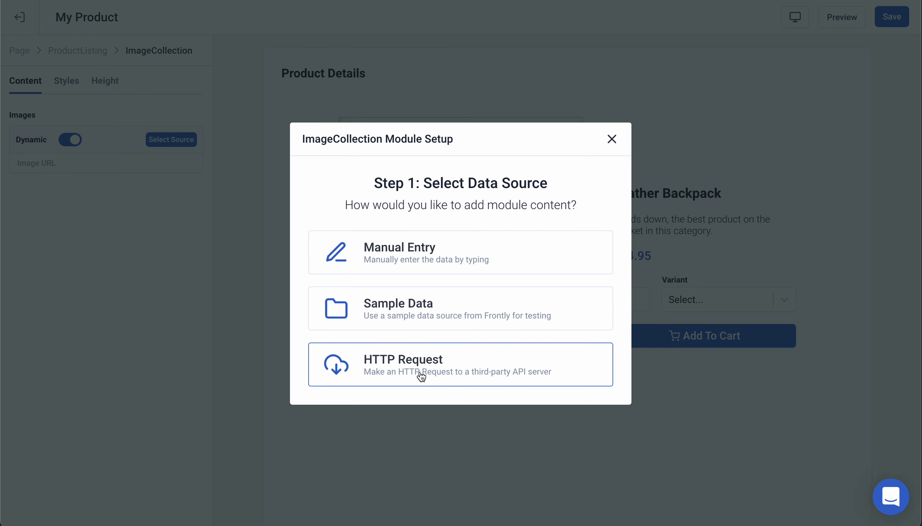
left_click(436, 371)
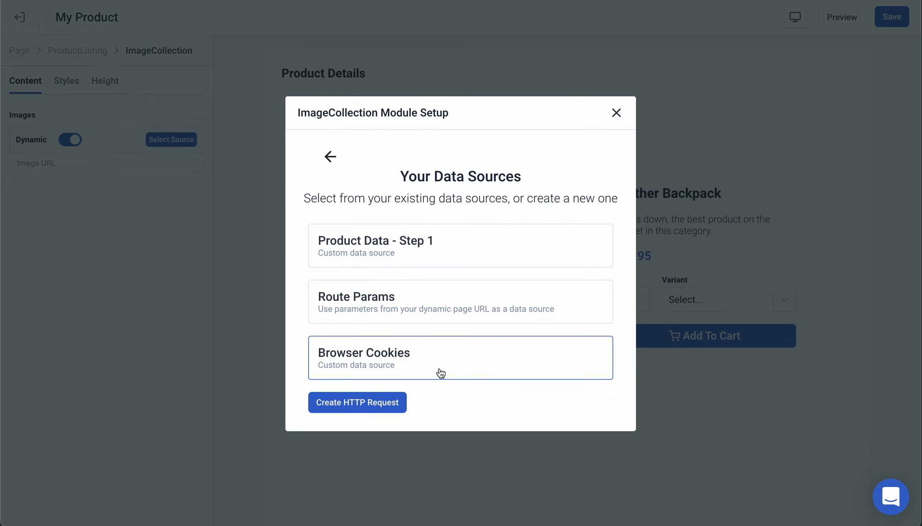
left_click(367, 239)
scroll(439, 313, "down", 3)
scroll(457, 239, "down", 3)
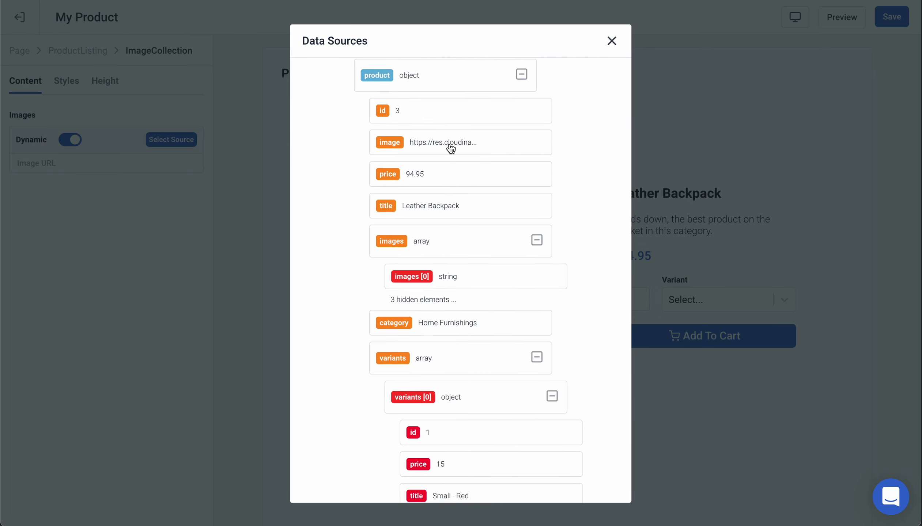
scroll(441, 187, "down", 2)
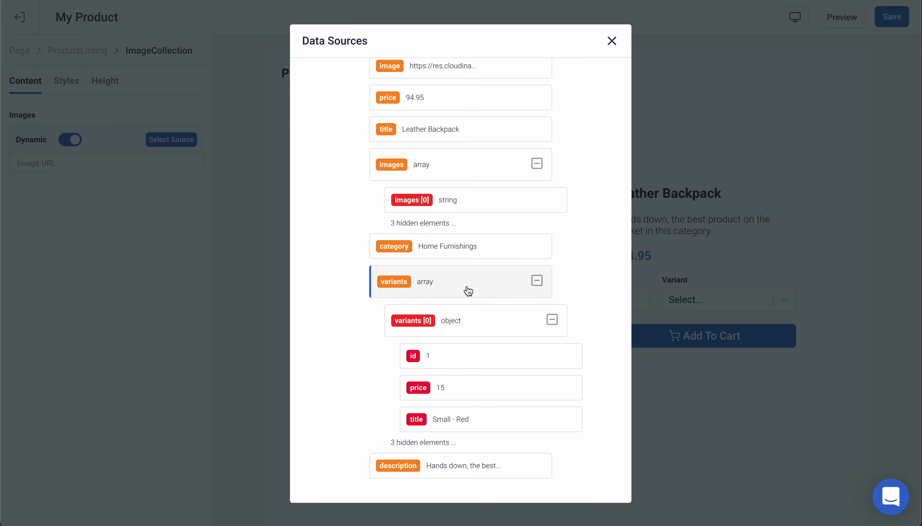
scroll(467, 290, "up", 2)
scroll(466, 288, "up", 1)
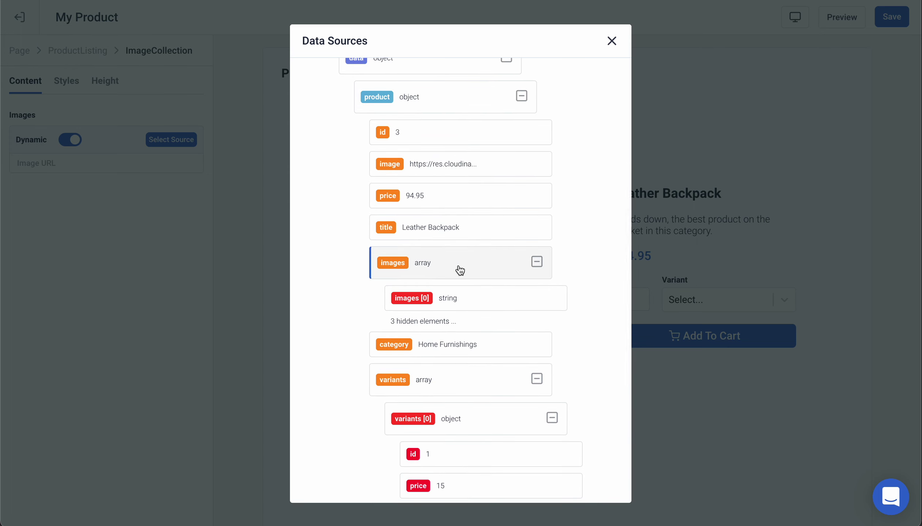
left_click(461, 269)
Map the collection's image URL to images [0], then save the mapping and the My Product page
left_click(116, 168)
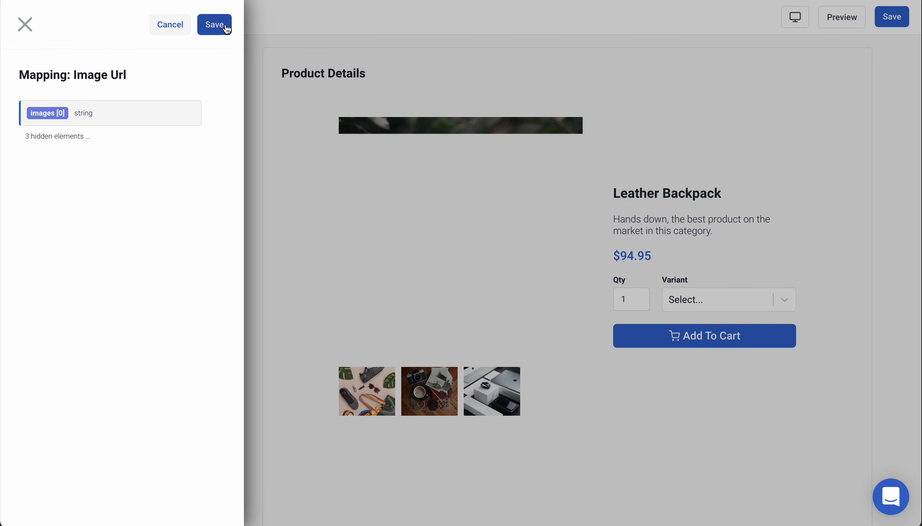
left_click(215, 31)
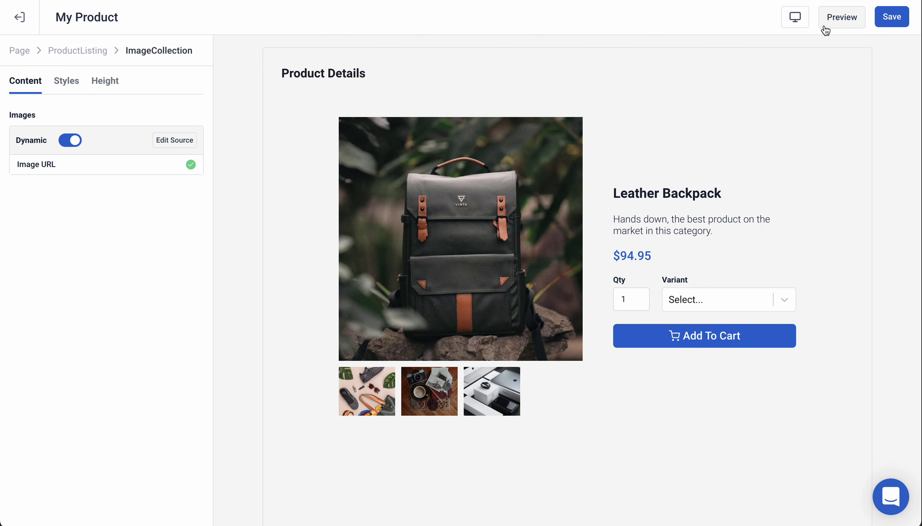
left_click(888, 20)
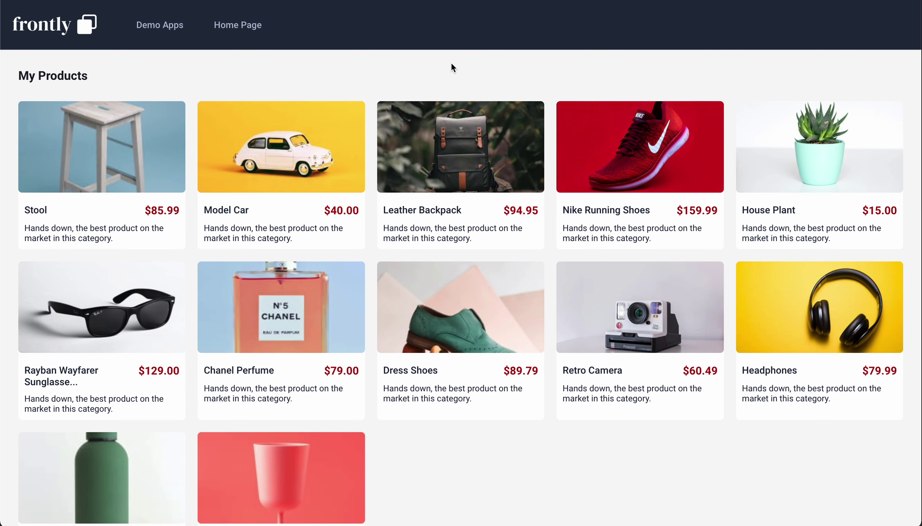
Reload the live My Products page and open the Leather Backpack to check its detail page
key("super+r")
scroll(336, 80, "down", 6)
scroll(336, 80, "up", 6)
left_click(472, 155)
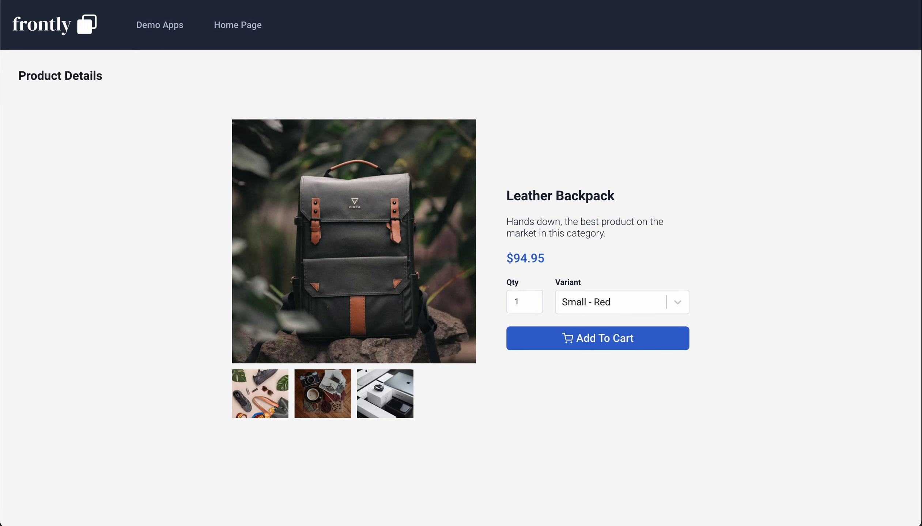
Return to the product grid to check the detail pages of the Nike Running Shoes and the Model Car
key("alt+Left")
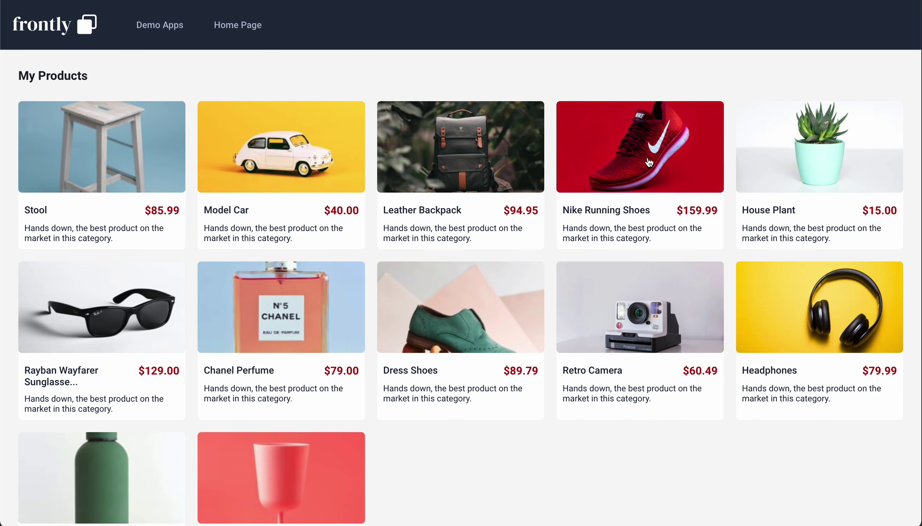
left_click(649, 162)
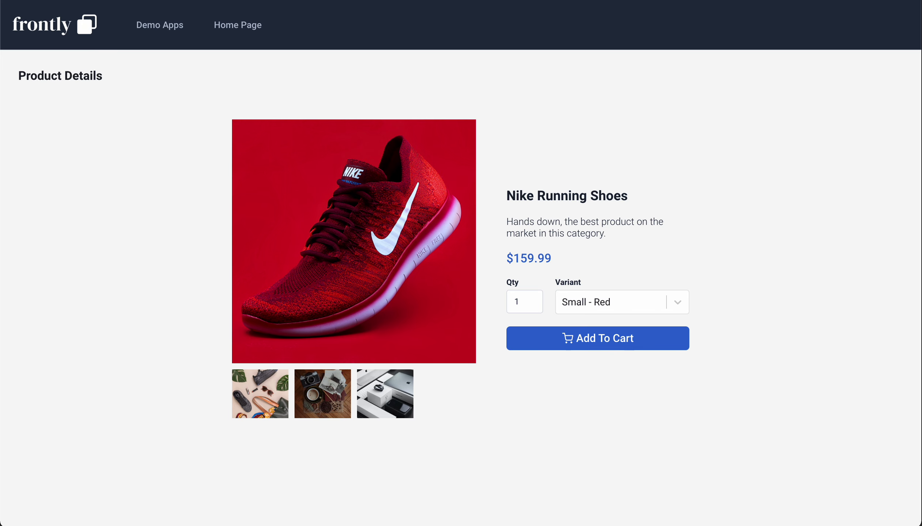
left_click(16, 0)
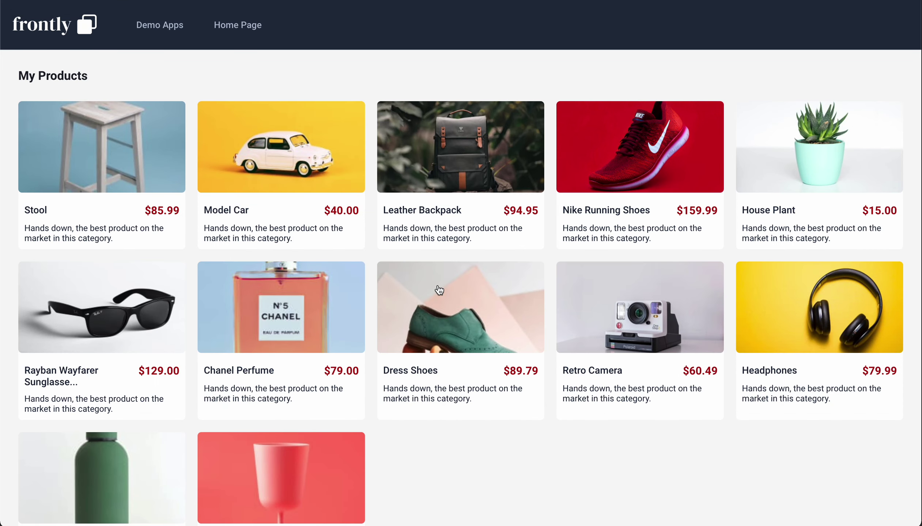
scroll(439, 290, "down", 2)
scroll(439, 290, "up", 2)
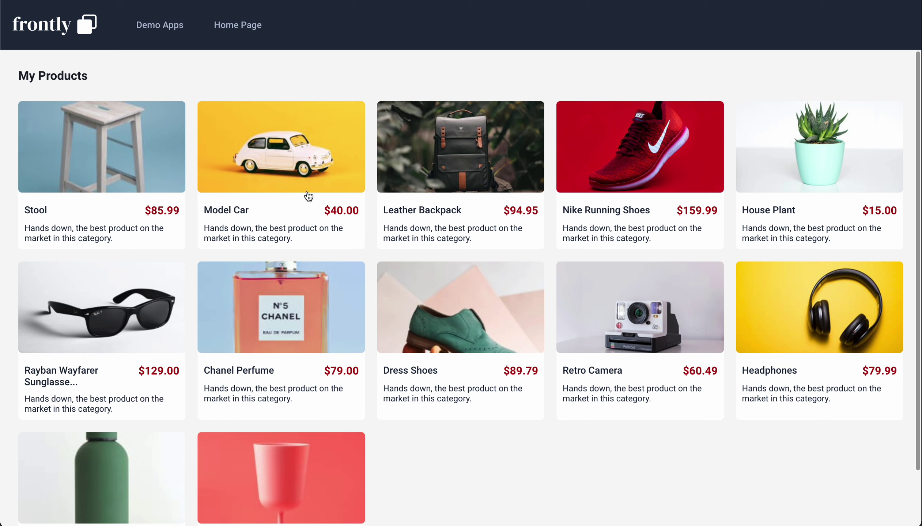
left_click(265, 161)
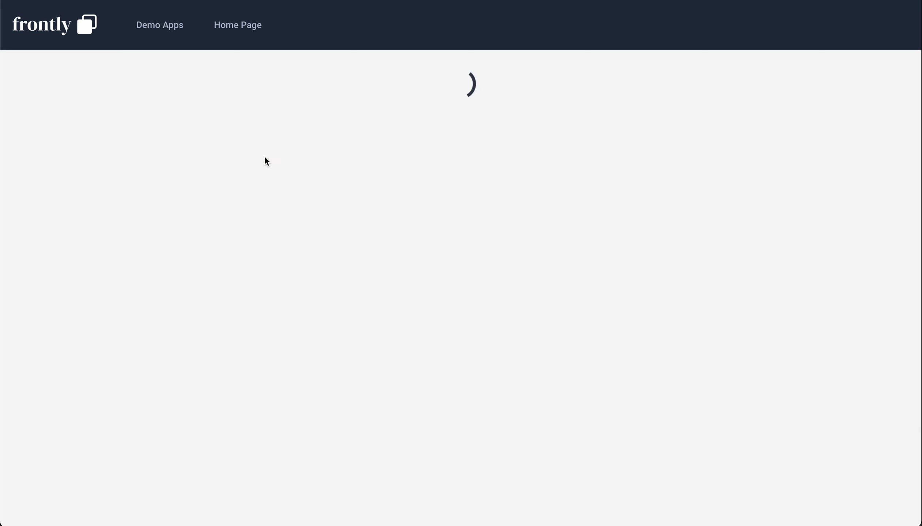